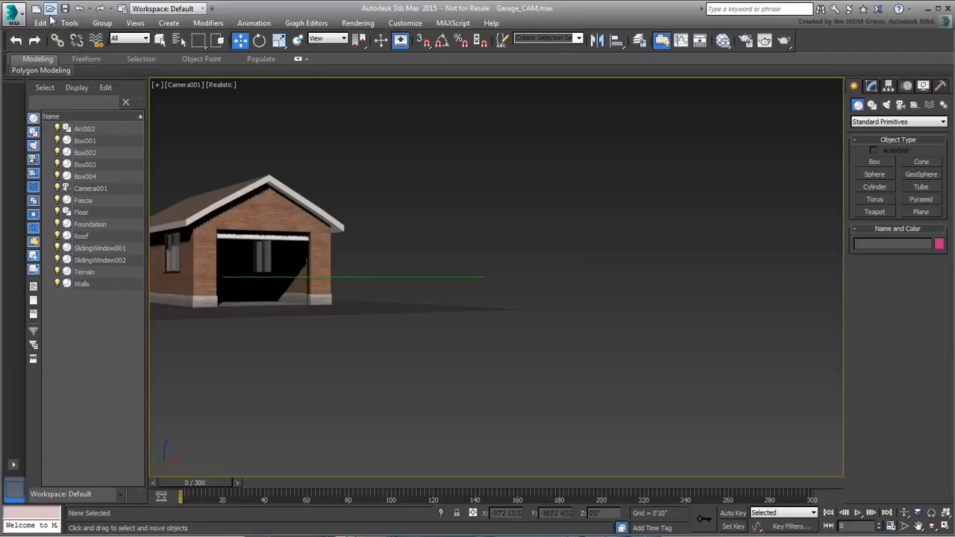
# Open the Garage.max scene from the _Assets folder, discarding changes to the current scene
pyautogui.click(50, 11)
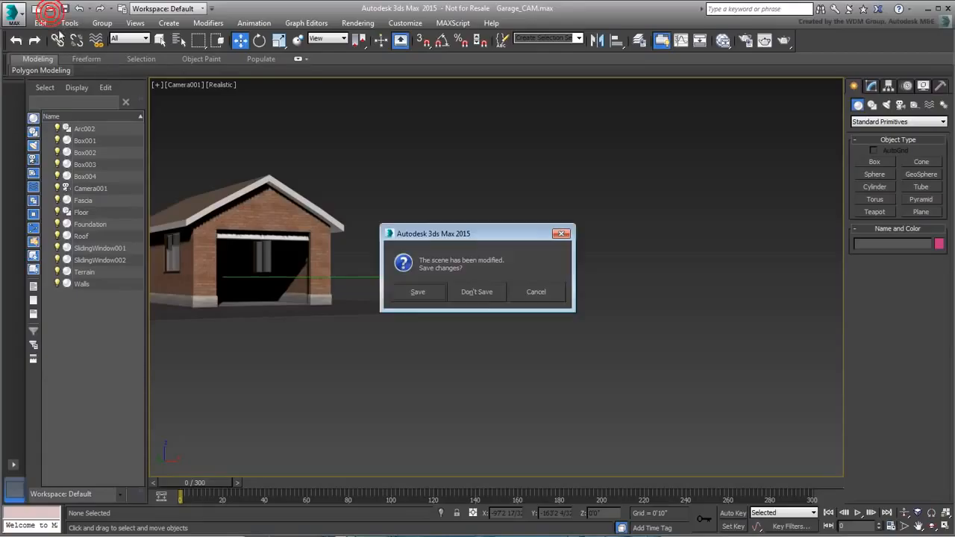
pyautogui.click(476, 293)
pyautogui.click(99, 183)
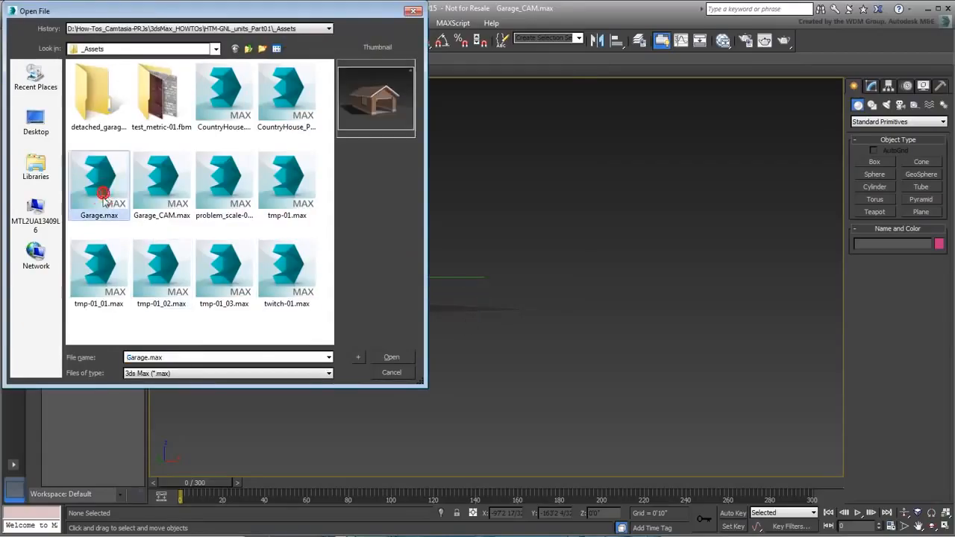
pyautogui.click(391, 357)
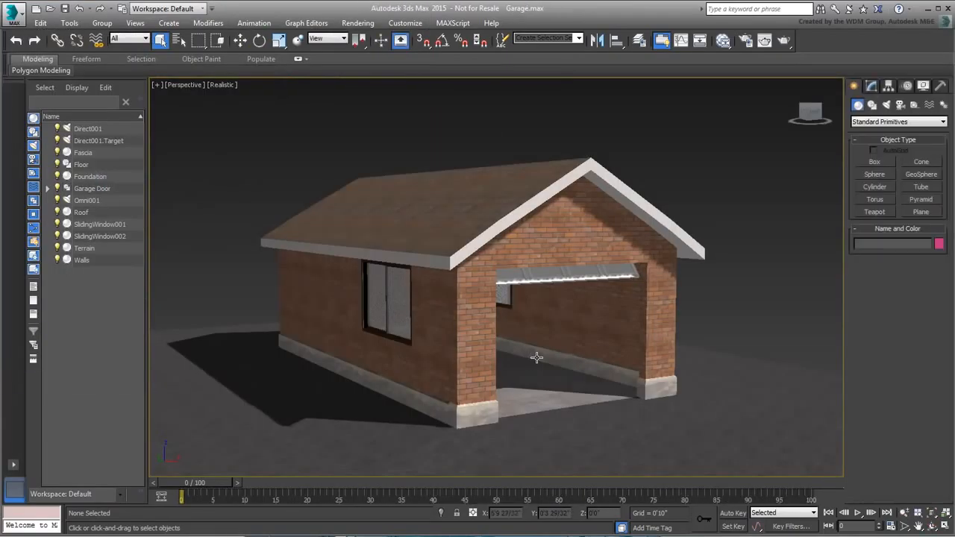
pyautogui.keyDown('alt'); pyautogui.moveTo(580, 363); pyautogui.dragTo(557, 356, button='middle'); pyautogui.keyUp('alt')
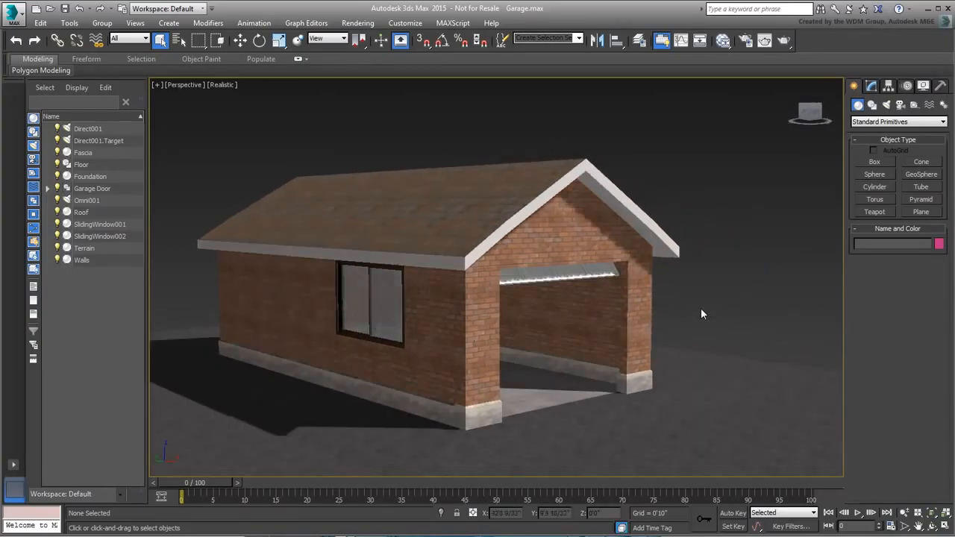
# Review the garage scene's display units and system unit scale in Units Setup
pyautogui.click(405, 22)
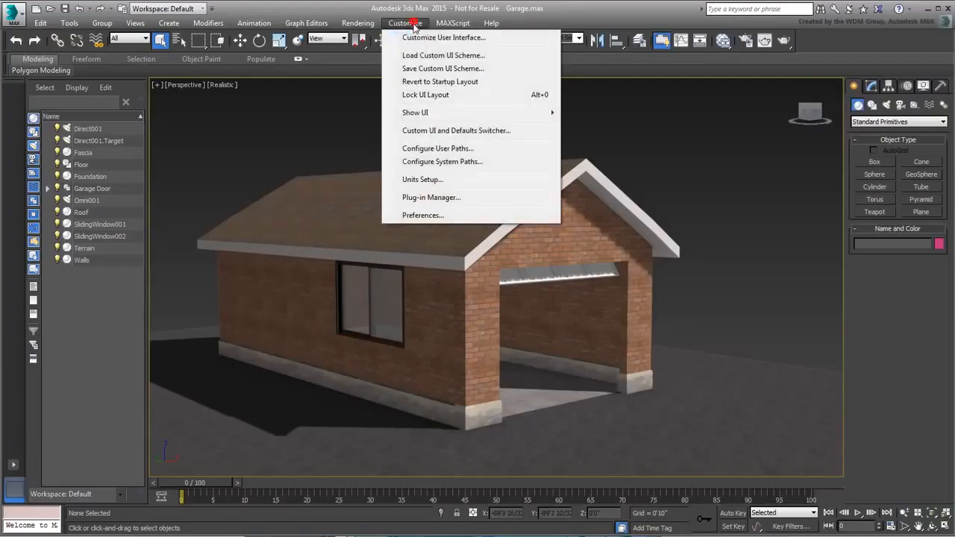
pyautogui.click(455, 180)
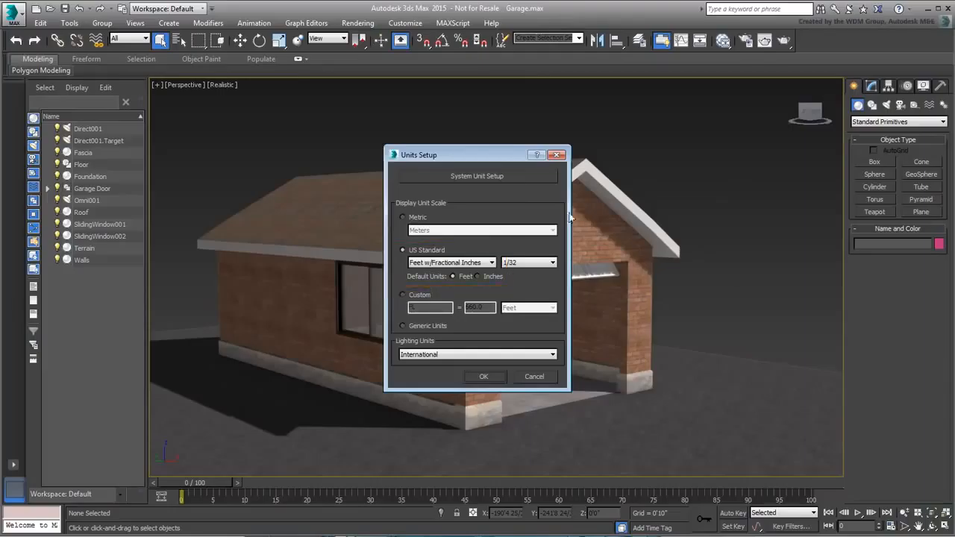
pyautogui.click(511, 176)
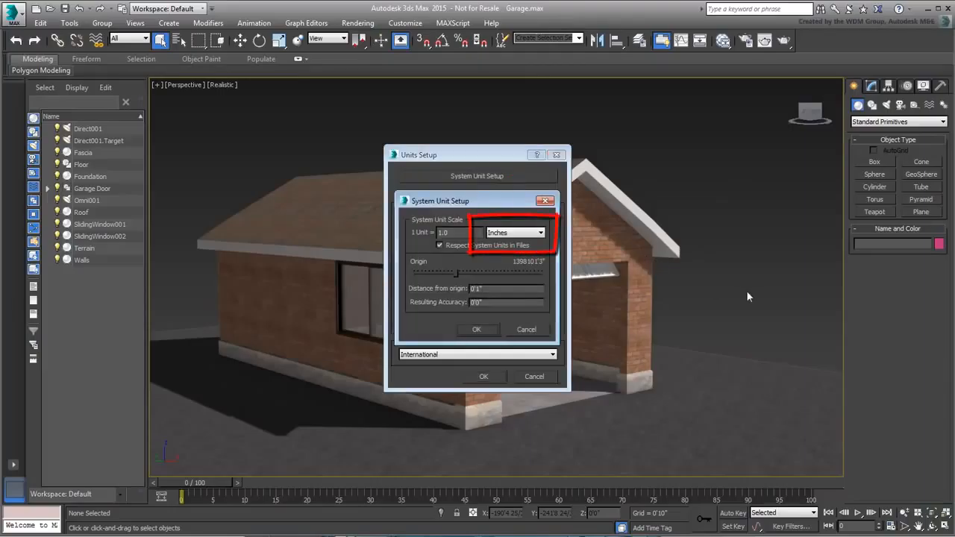
pyautogui.click(477, 330)
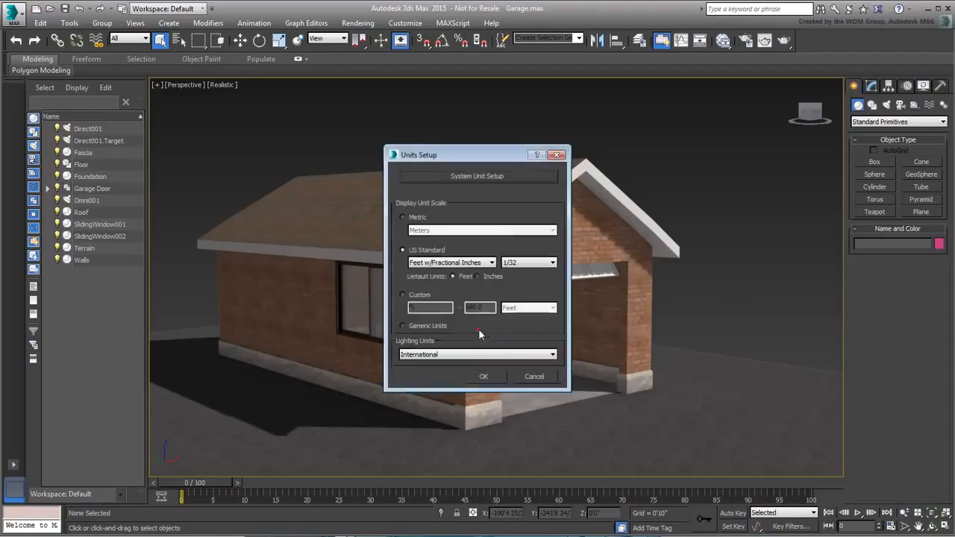
pyautogui.click(484, 375)
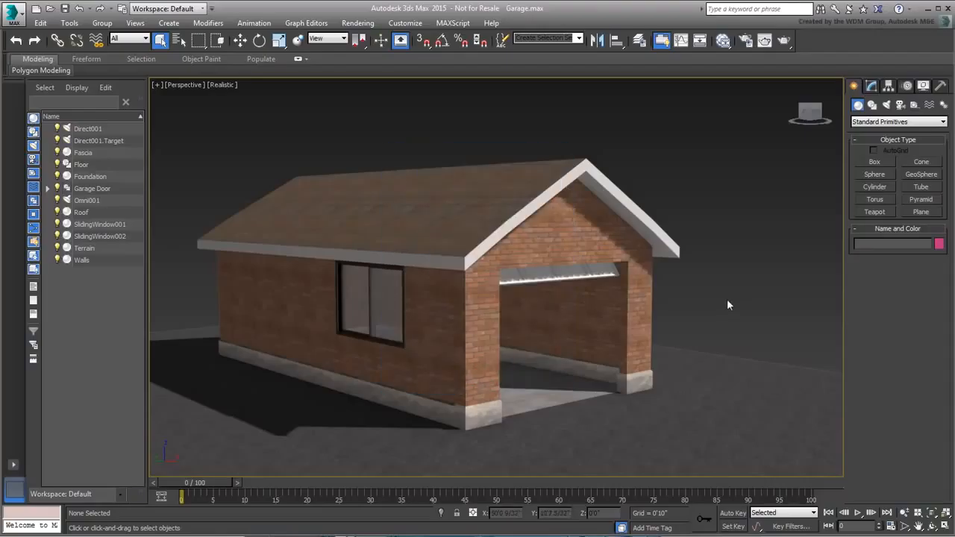
# Select the garage's walls, floor, foundation and roof one after another to inspect the separate parts
pyautogui.click(458, 318)
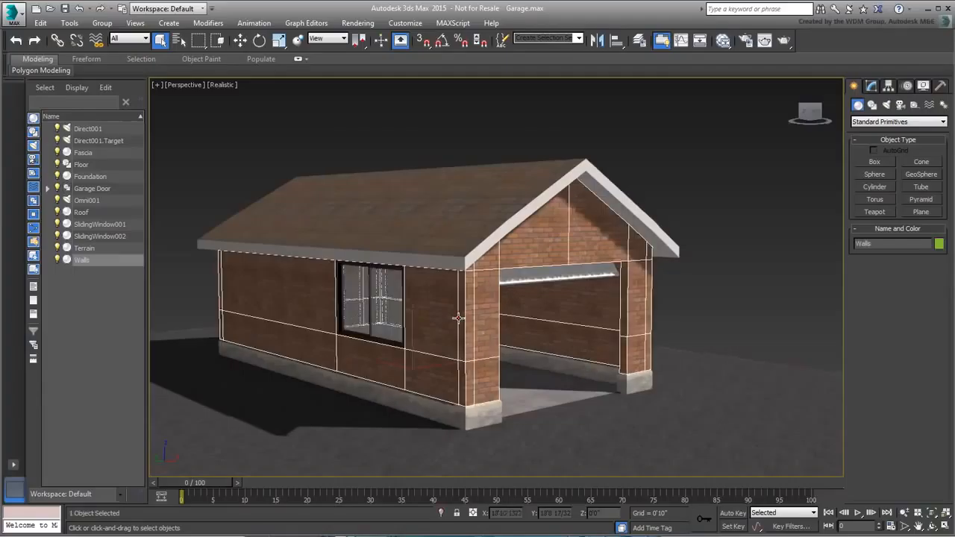
pyautogui.click(526, 387)
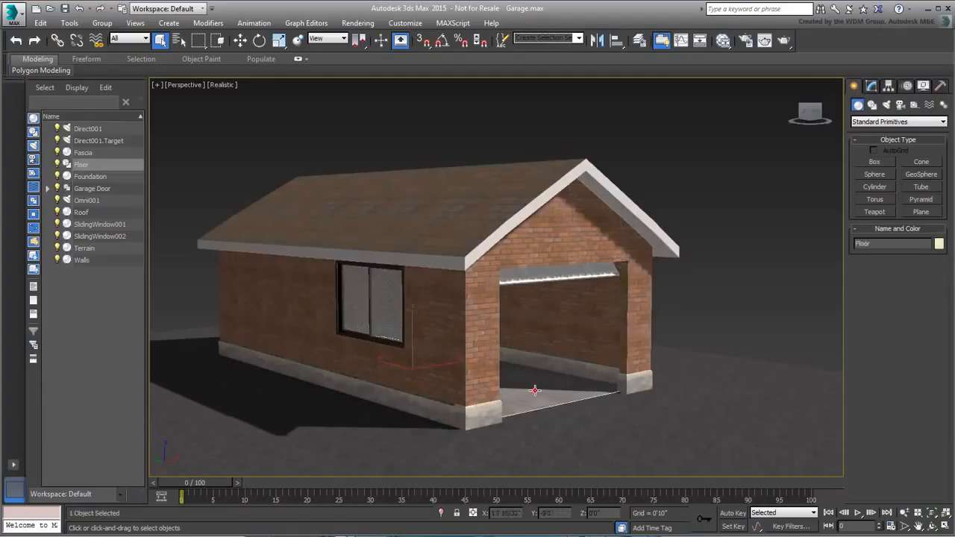
pyautogui.click(480, 419)
pyautogui.click(472, 243)
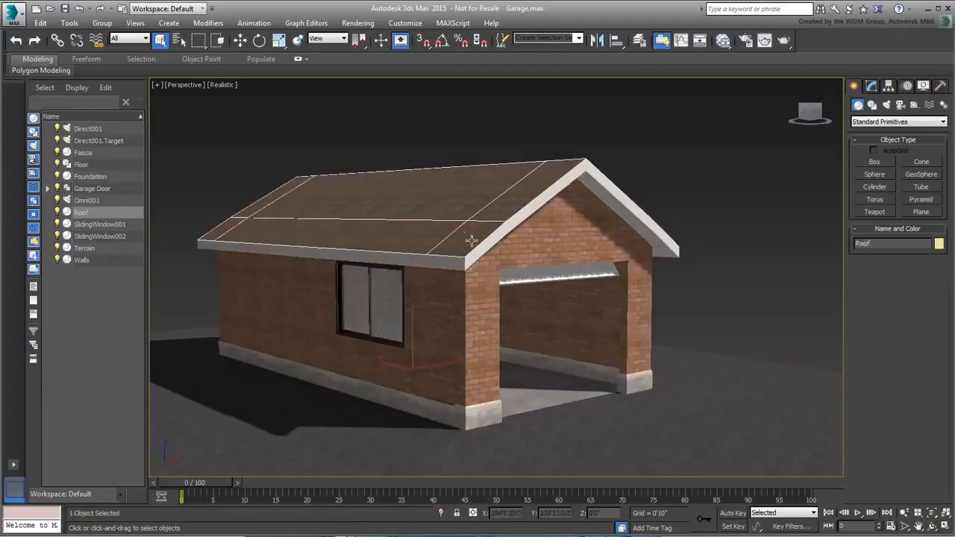
# Examine the roof's shingle texture and the scale parameter of its Map Scaler modifier
pyautogui.click(690, 302)
pyautogui.keyDown('alt'); pyautogui.moveTo(691, 302); pyautogui.dragTo(459, 331, button='middle'); pyautogui.keyUp('alt')
pyautogui.click(459, 331)
pyautogui.click(870, 86)
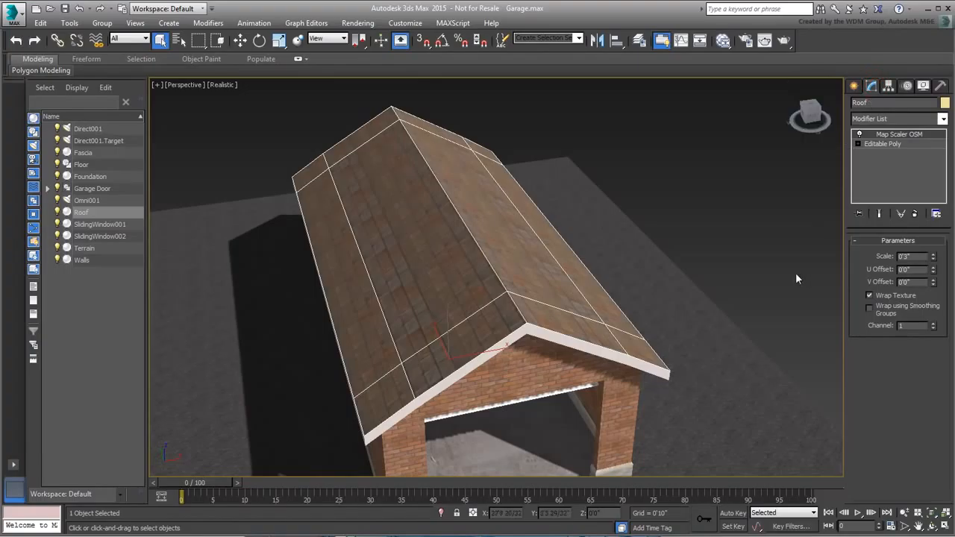
pyautogui.moveTo(933, 258)
pyautogui.mouseDown()
pyautogui.moveTo(912, 174)
pyautogui.moveTo(917, 258)
pyautogui.mouseUp()
pyautogui.keyDown('alt'); pyautogui.moveTo(541, 322); pyautogui.dragTo(576, 314, button='middle'); pyautogui.keyUp('alt')
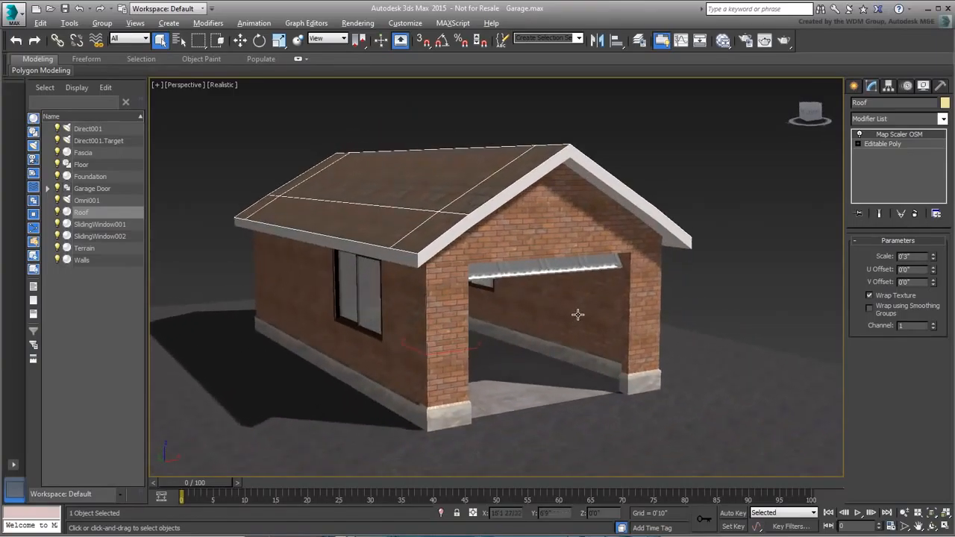
# Isolate the garage floor to examine its Unwrap UVW texture mapping, and end the isolation
pyautogui.click(518, 387)
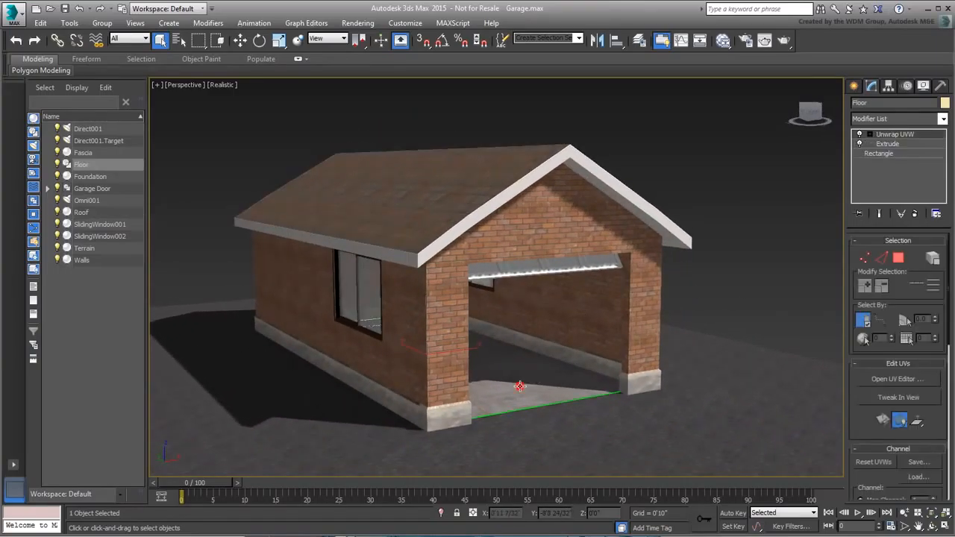
pyautogui.rightClick(521, 390)
pyautogui.click(548, 282)
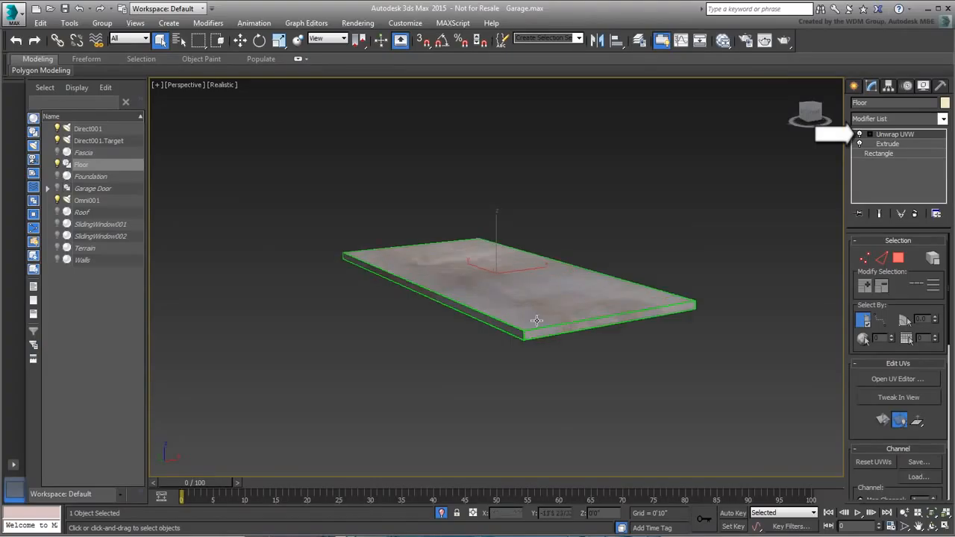
pyautogui.keyDown('alt'); pyautogui.moveTo(522, 354); pyautogui.dragTo(567, 344, button='middle'); pyautogui.keyUp('alt')
pyautogui.scroll(8, 567, 344)
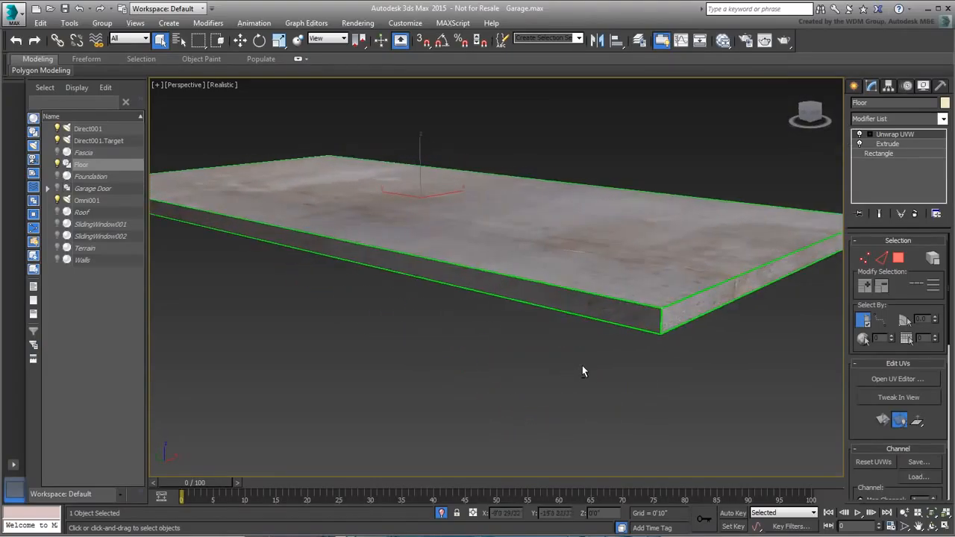
pyautogui.scroll(-5, 565, 325)
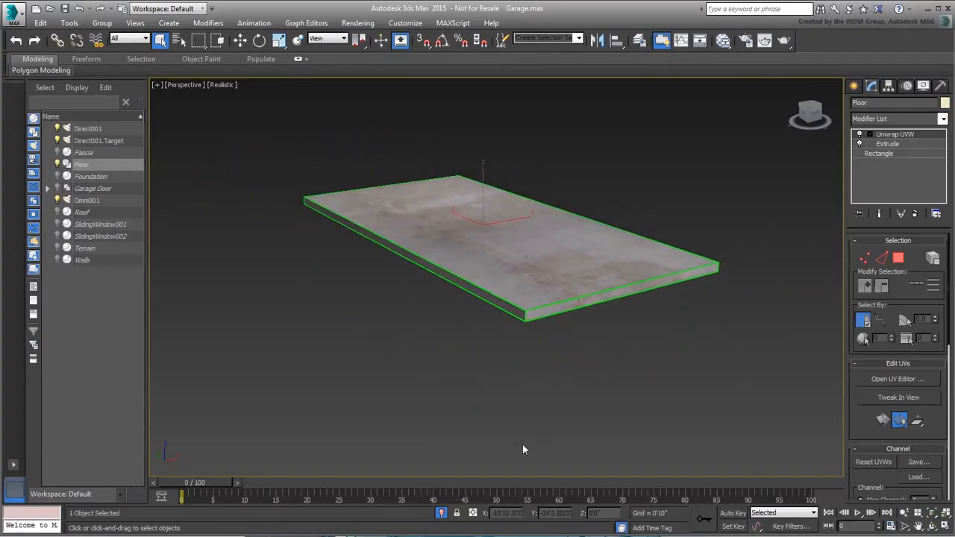
pyautogui.click(441, 513)
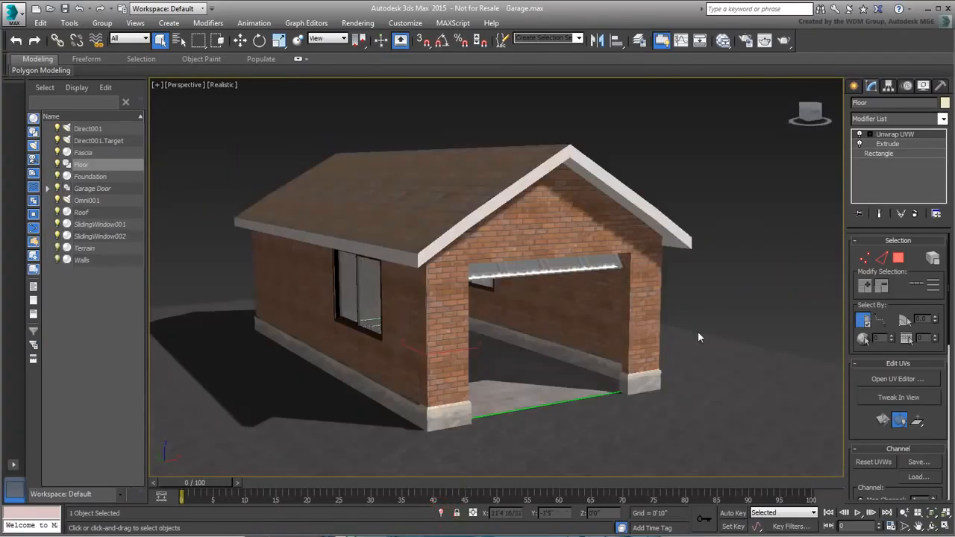
# Select the foundation and examine the length, width and height of its UVW Map box mapping
pyautogui.click(457, 417)
pyautogui.moveTo(603, 394)
pyautogui.keyDown('alt'); pyautogui.mouseDown(button='middle')
pyautogui.moveTo(552, 394)
pyautogui.moveTo(589, 395)
pyautogui.mouseUp(button='middle'); pyautogui.keyUp('alt')
pyautogui.moveTo(912, 347); pyautogui.dragTo(910, 318)
pyautogui.rightClick(910, 319)
pyautogui.moveTo(912, 359); pyautogui.dragTo(874, 320)
pyautogui.rightClick(910, 357)
pyautogui.rightClick(874, 321)
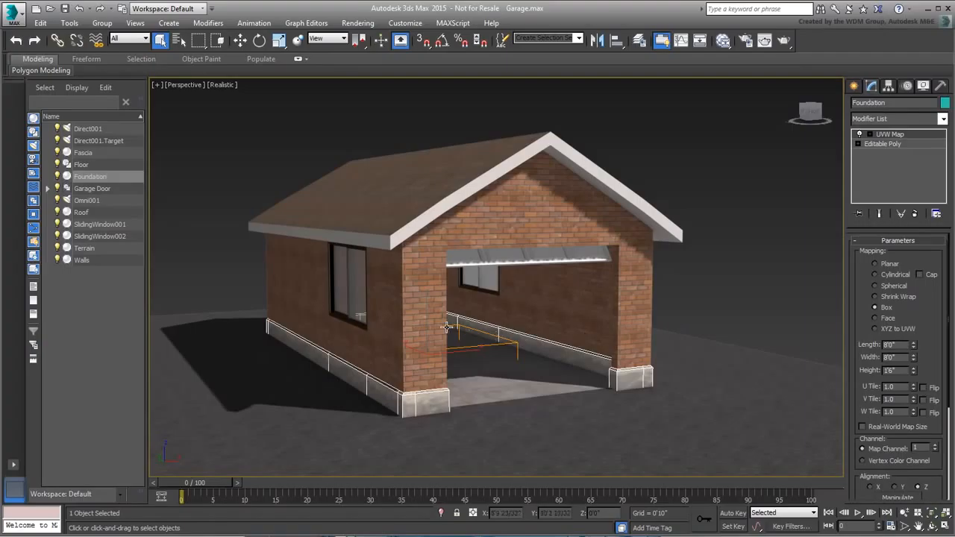
# Select the walls and examine their UVW Map modifier's box mapping and Real-World Map Size option
pyautogui.click(422, 331)
pyautogui.keyDown('alt'); pyautogui.moveTo(422, 331); pyautogui.dragTo(439, 338, button='middle'); pyautogui.keyUp('alt')
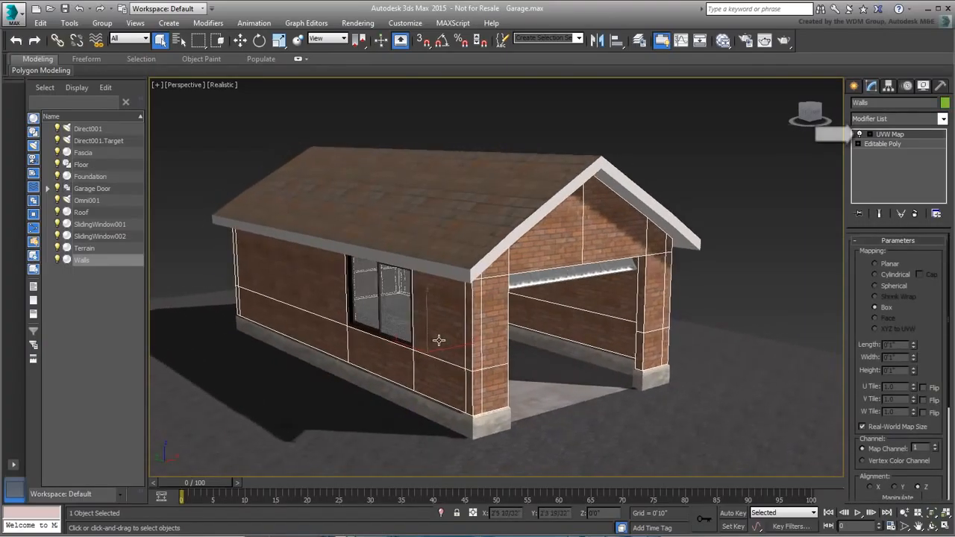
pyautogui.scroll(3, 460, 345)
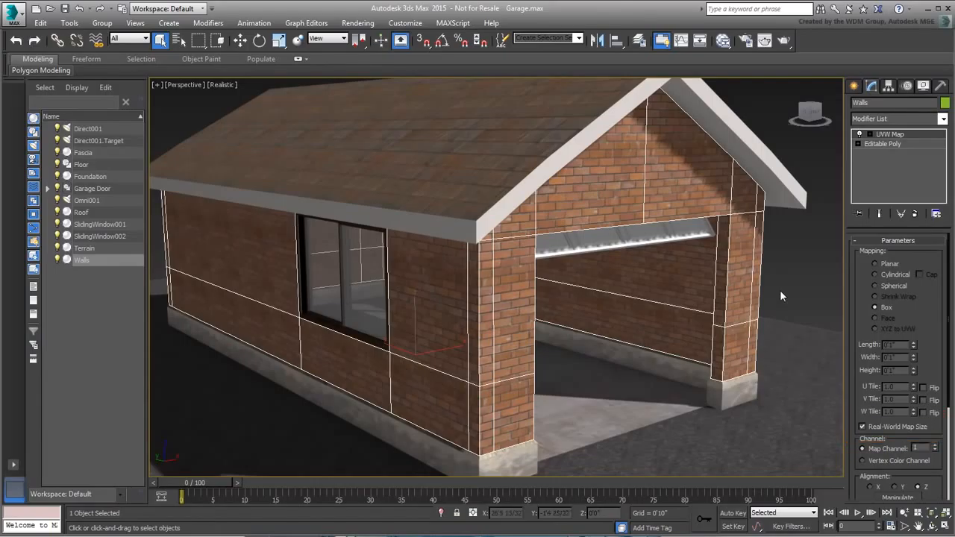
# Inspect the real-world size settings of the brick bitmap Map #0 in the Slate Material Editor, and close the editor
pyautogui.click(725, 41)
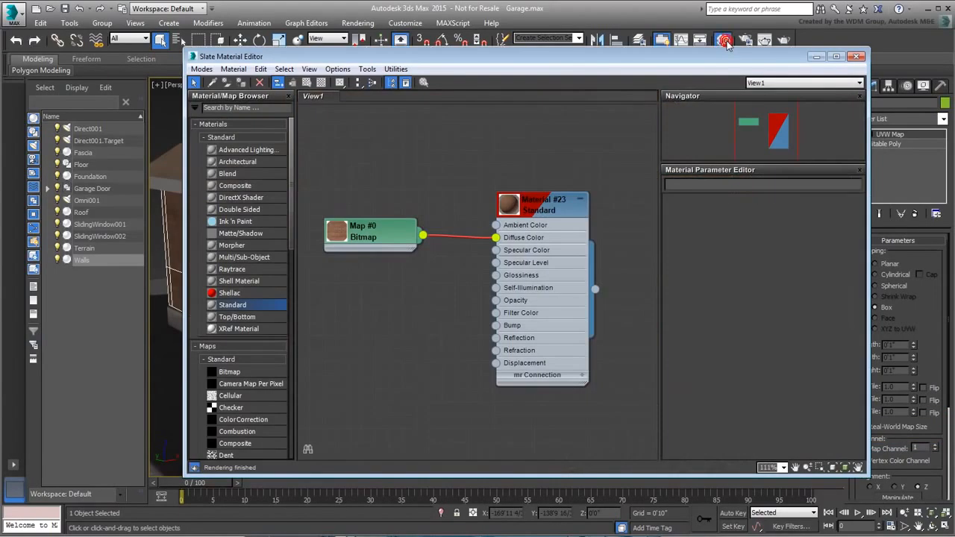
pyautogui.doubleClick(339, 234)
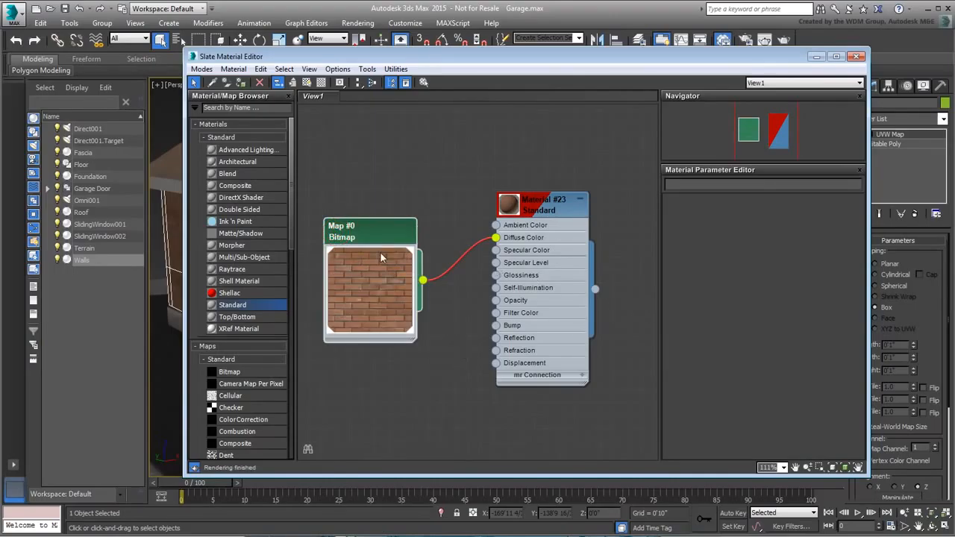
pyautogui.doubleClick(368, 226)
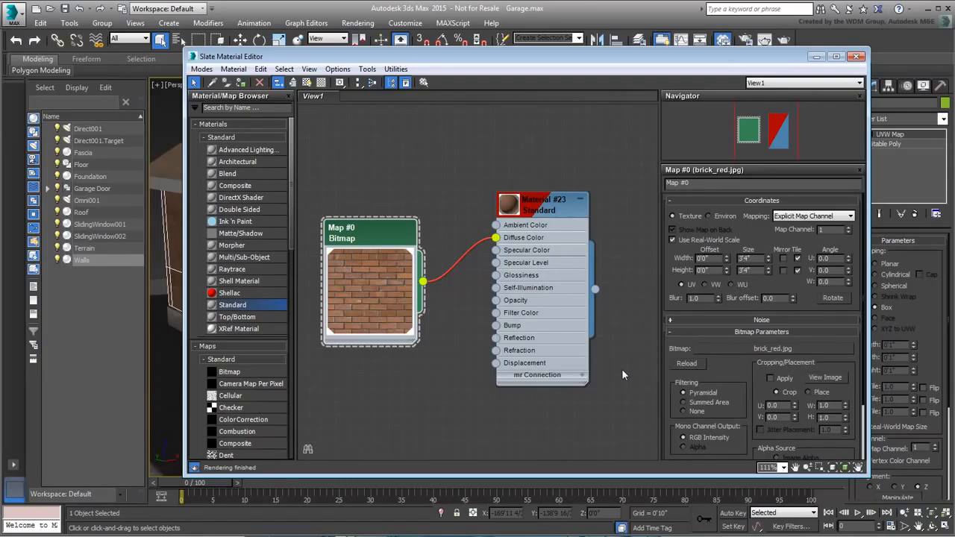
pyautogui.click(857, 56)
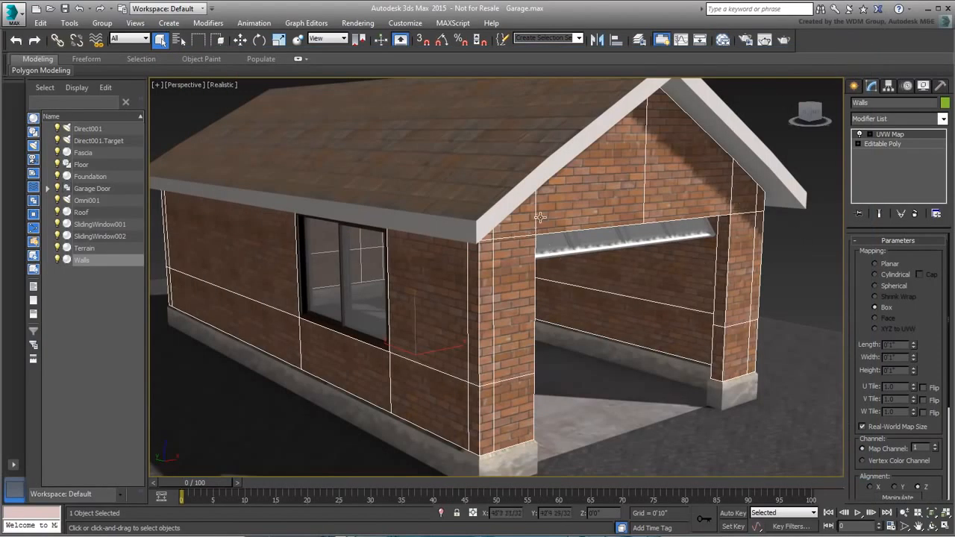
# Recheck the scene's system unit scale and leave the unit settings without making changes
pyautogui.scroll(-5, 548, 214)
pyautogui.moveTo(676, 241); pyautogui.dragTo(636, 267, button='middle')
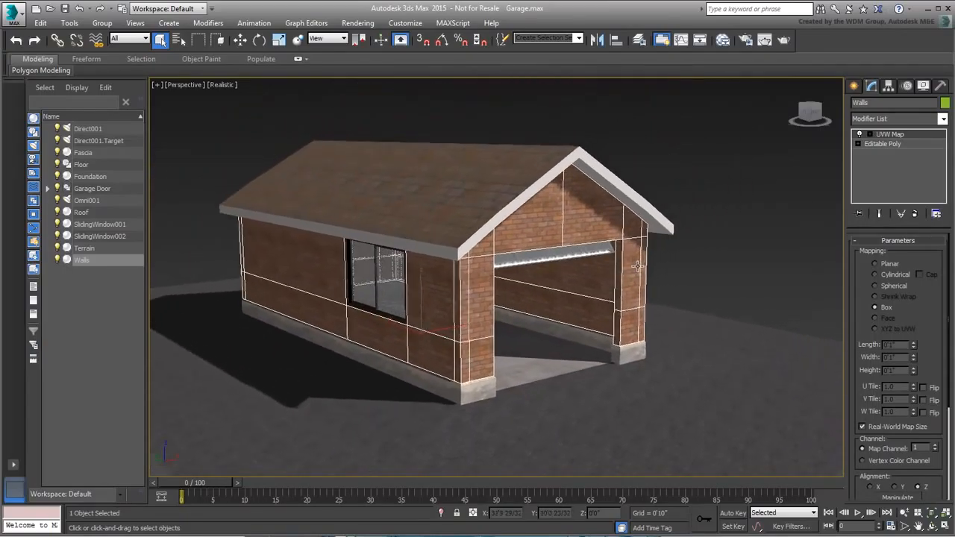
pyautogui.click(405, 23)
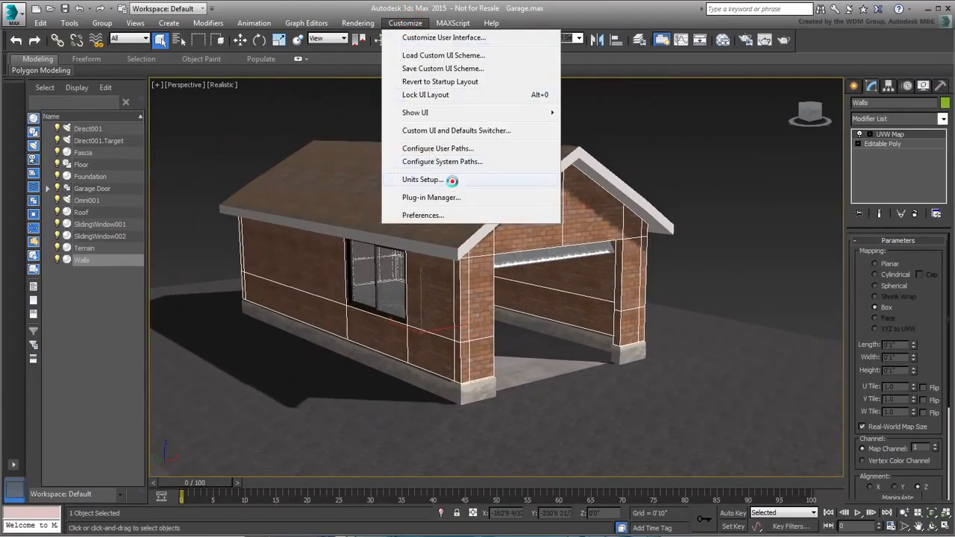
pyautogui.click(450, 179)
pyautogui.click(505, 176)
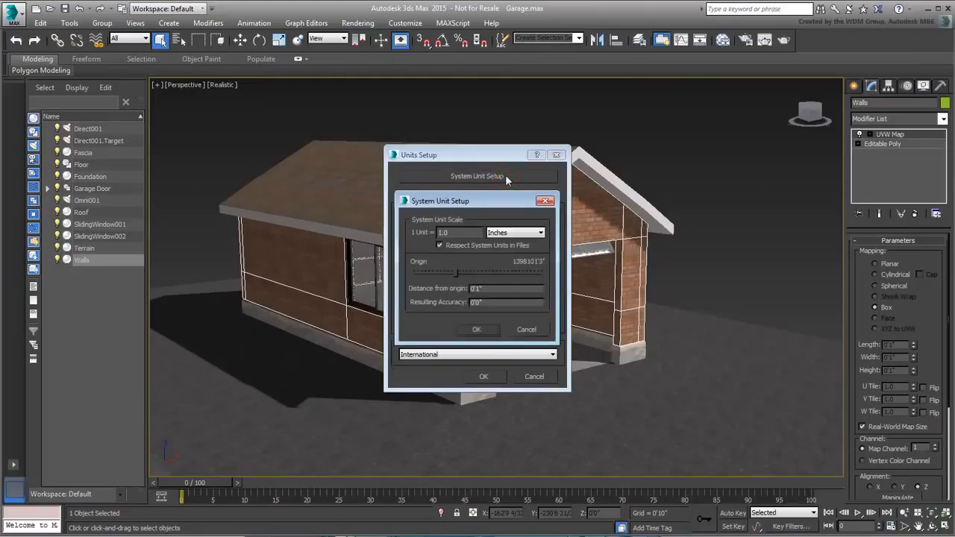
pyautogui.click(525, 330)
pyautogui.click(531, 377)
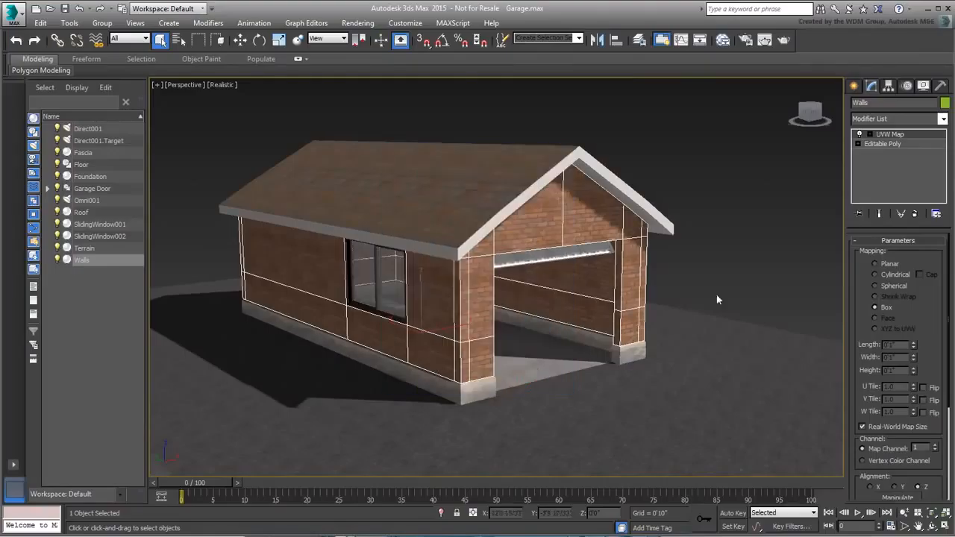
# Deselect the walls and reset 3ds Max to an empty untitled scene
pyautogui.click(745, 276)
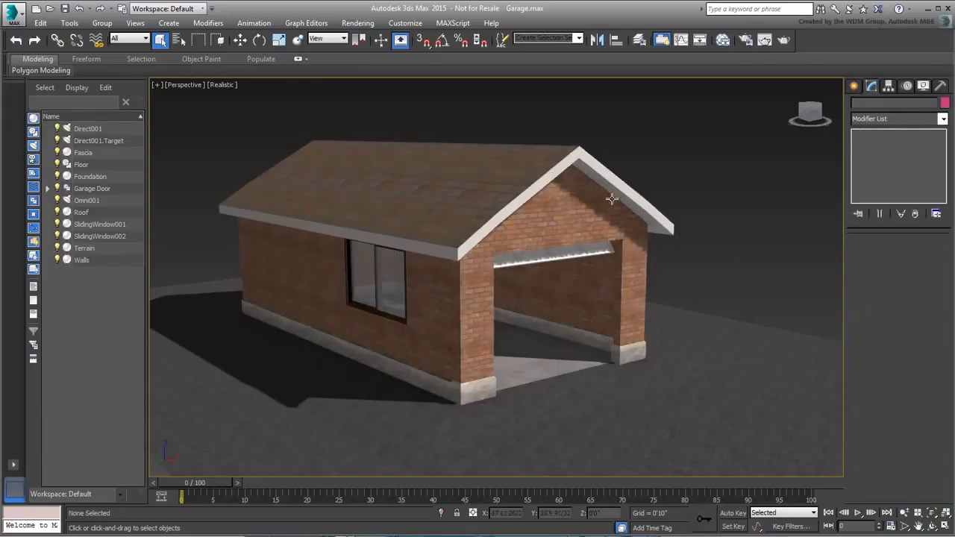
pyautogui.click(12, 13)
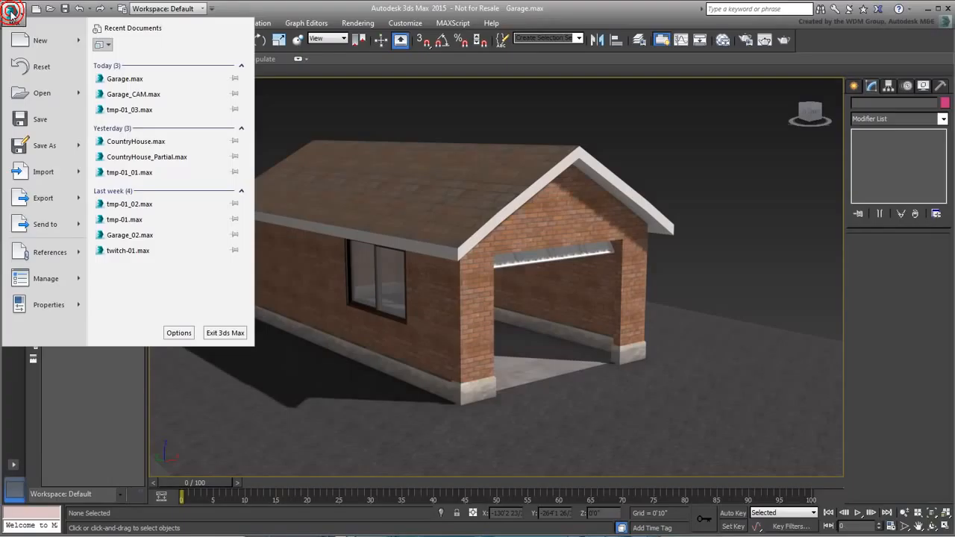
pyautogui.click(45, 72)
pyautogui.click(467, 290)
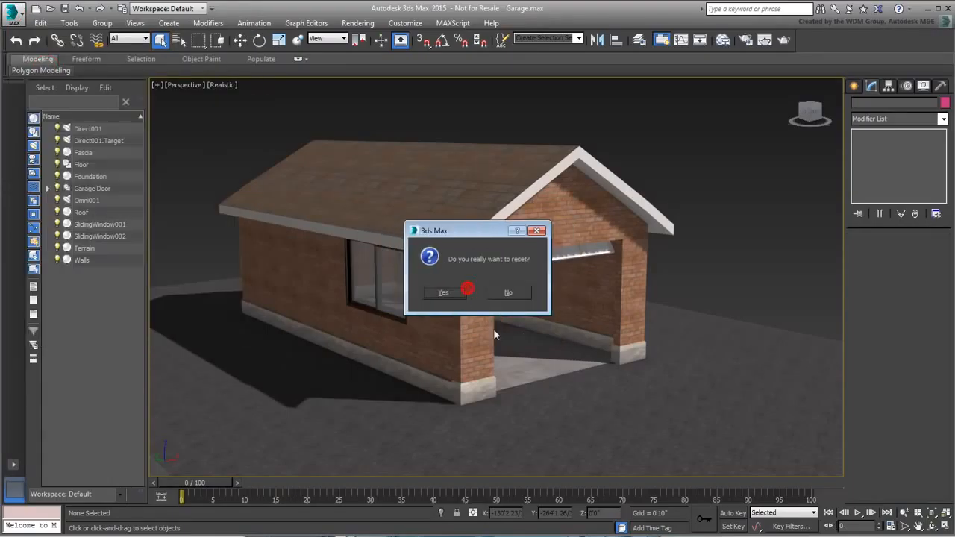
pyautogui.click(441, 292)
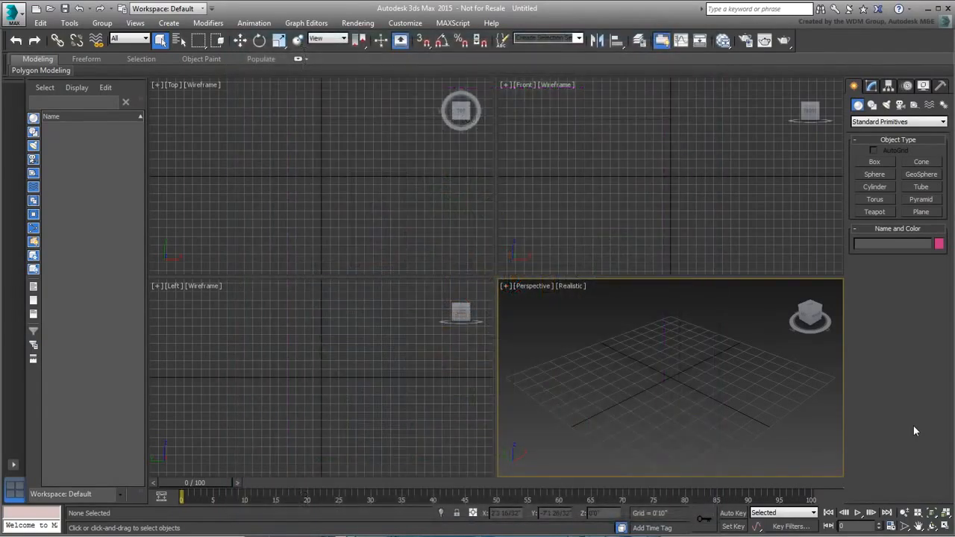
# Set the scene's system unit scale to 1 unit = 1.0 feet and accept the units setup
pyautogui.click(405, 23)
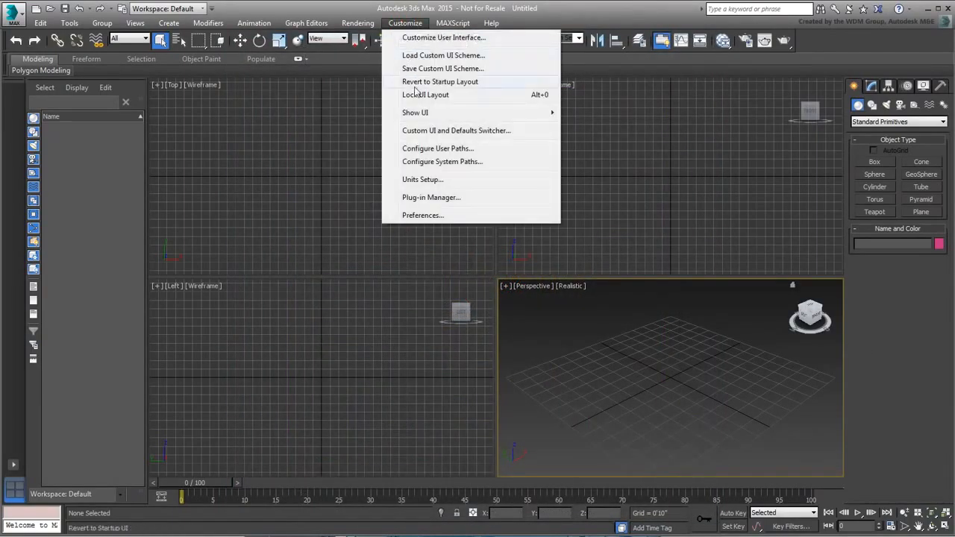
pyautogui.click(431, 179)
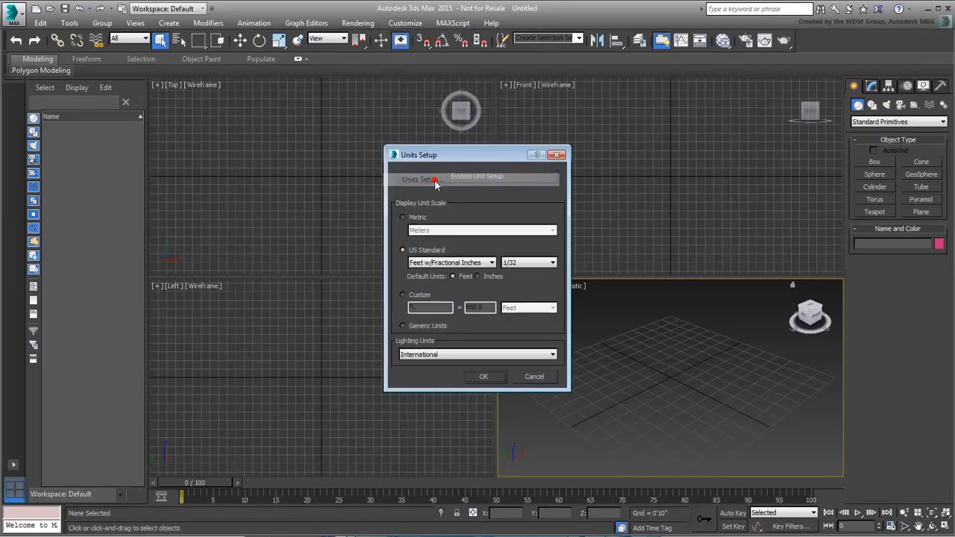
pyautogui.click(507, 177)
pyautogui.click(538, 232)
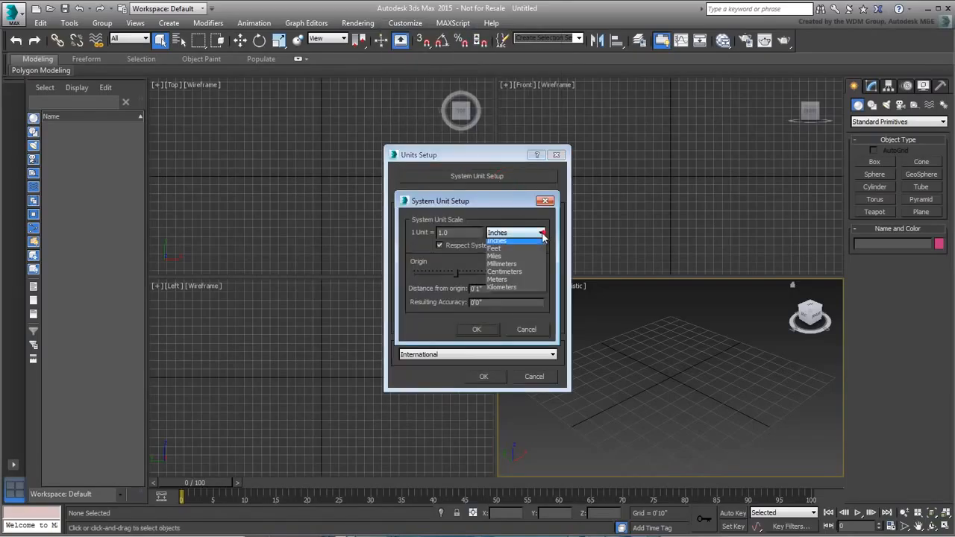
pyautogui.click(501, 252)
pyautogui.click(478, 330)
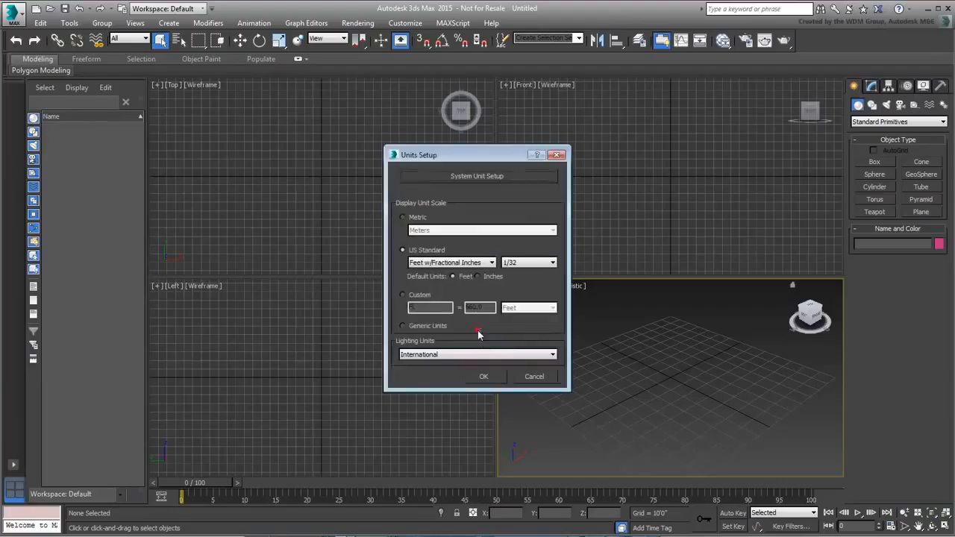
pyautogui.click(483, 378)
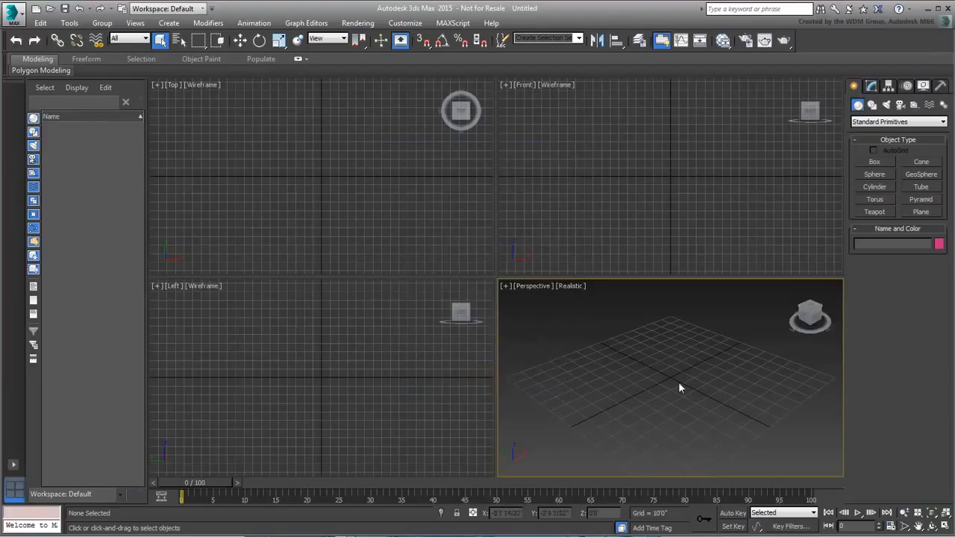
# Create a plane around the grid centre in a maximized Perspective view and set its length and width to 108 feet
pyautogui.hotkey('alt', 'w')
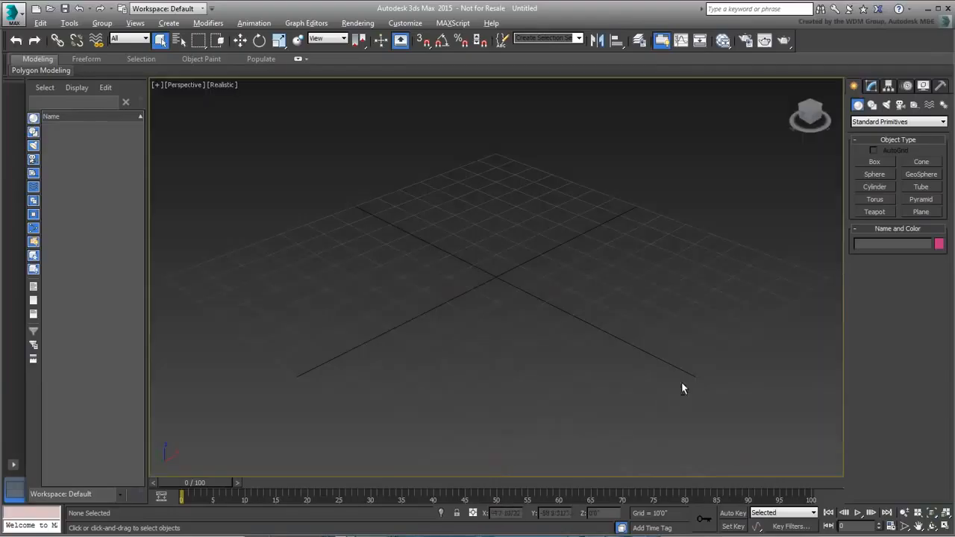
pyautogui.click(921, 212)
pyautogui.moveTo(496, 188); pyautogui.dragTo(504, 439)
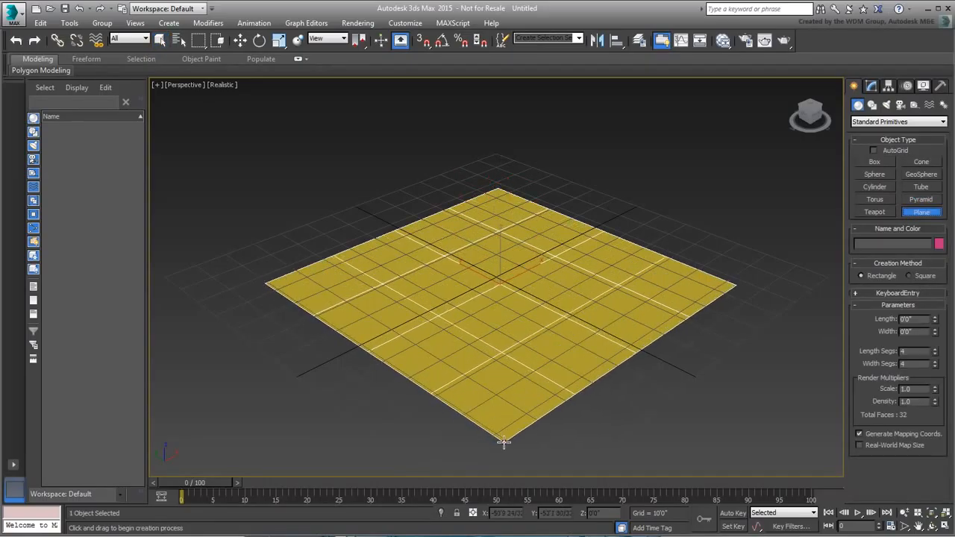
pyautogui.doubleClick(902, 320)
pyautogui.write('108')
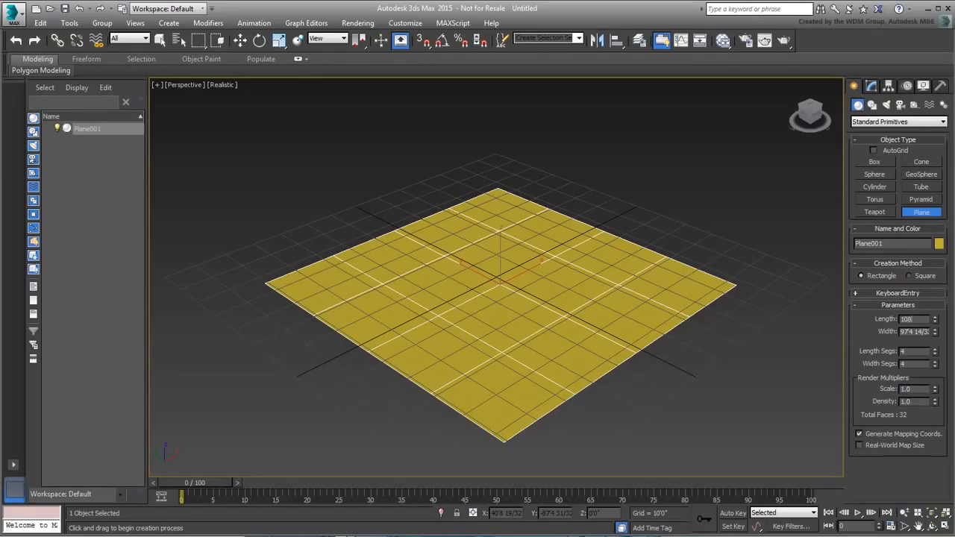
pyautogui.press('Tab')
pyautogui.write('108')
pyautogui.press('Return')
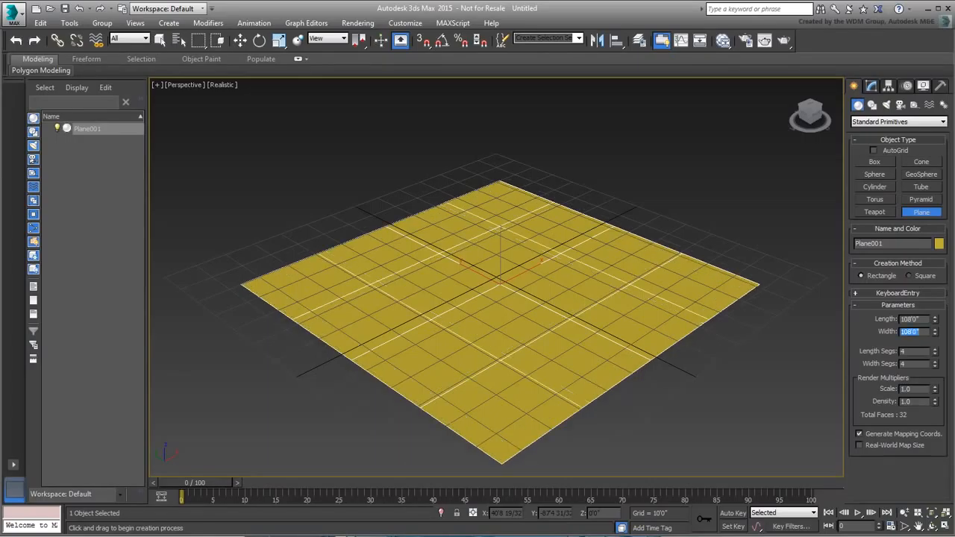
# Reduce the plane's length and width segments to 1 each and finish creating planes
pyautogui.rightClick(935, 354)
pyautogui.rightClick(936, 366)
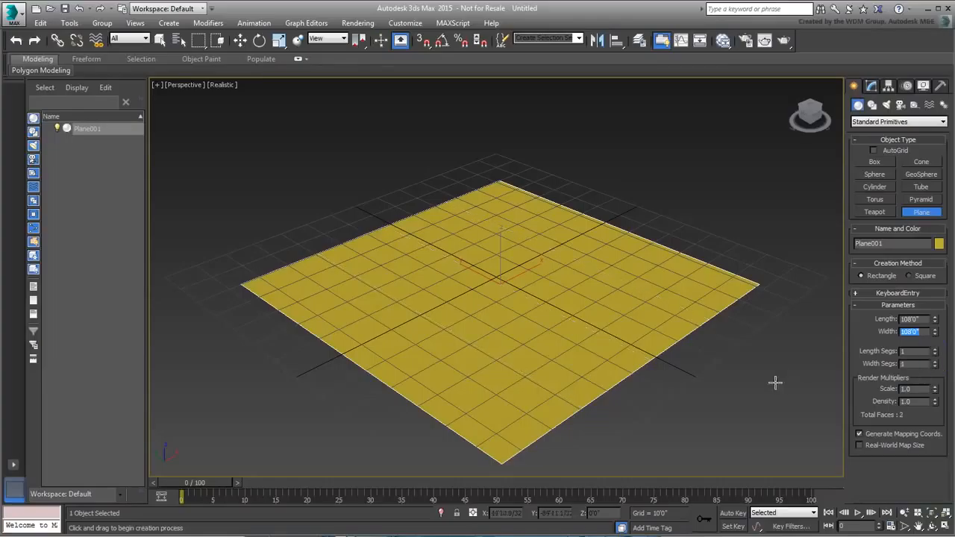
pyautogui.rightClick(643, 441)
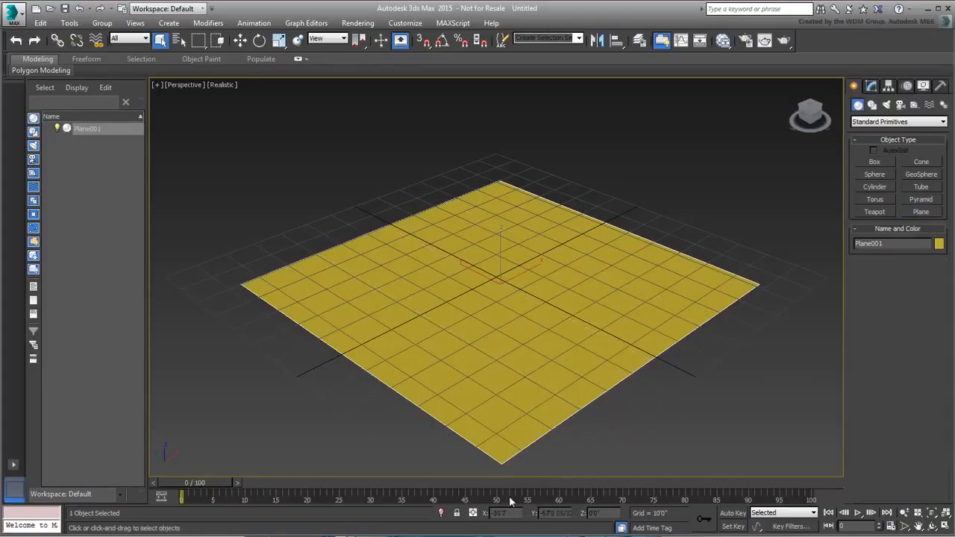
# Move the plane to the origin at X 0 and Y 0, and hide the home grid
pyautogui.click(240, 40)
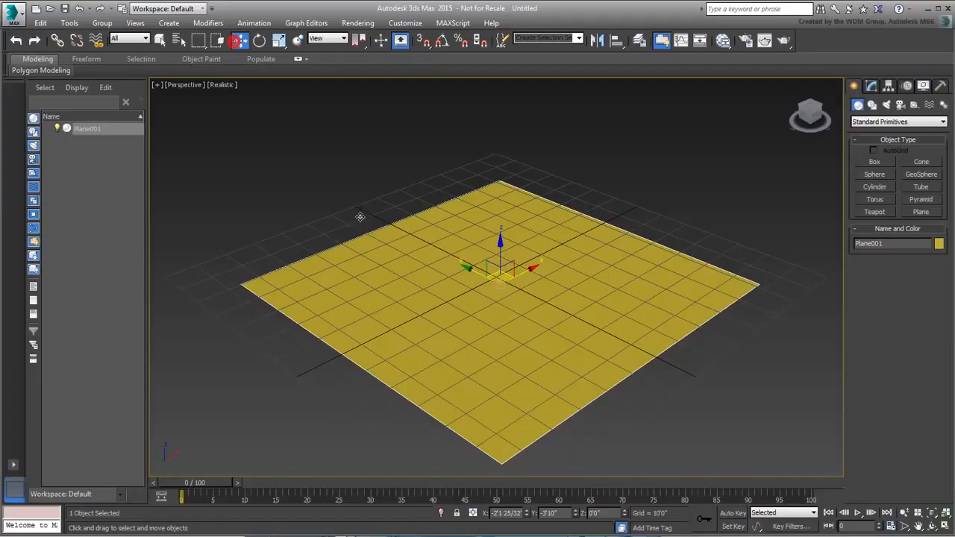
pyautogui.rightClick(528, 513)
pyautogui.rightClick(575, 513)
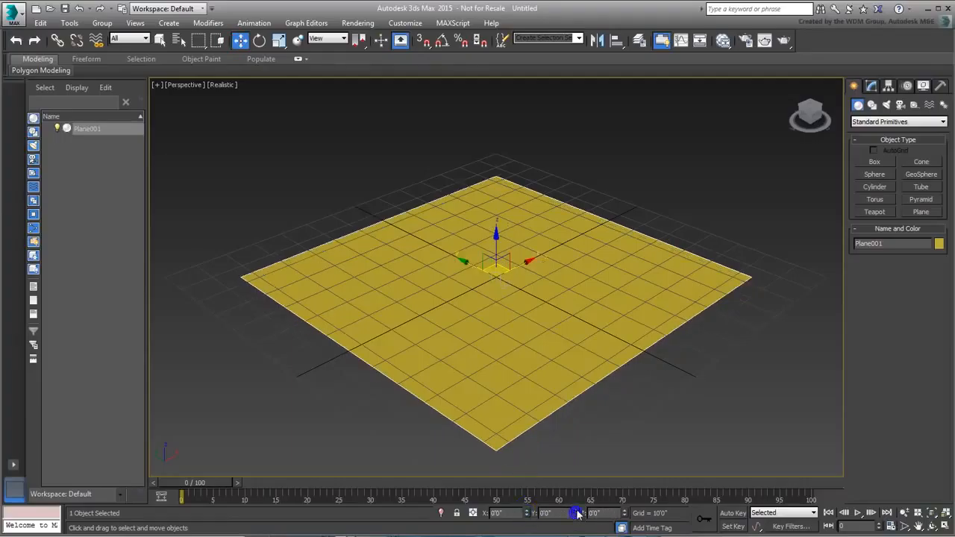
pyautogui.press('g')
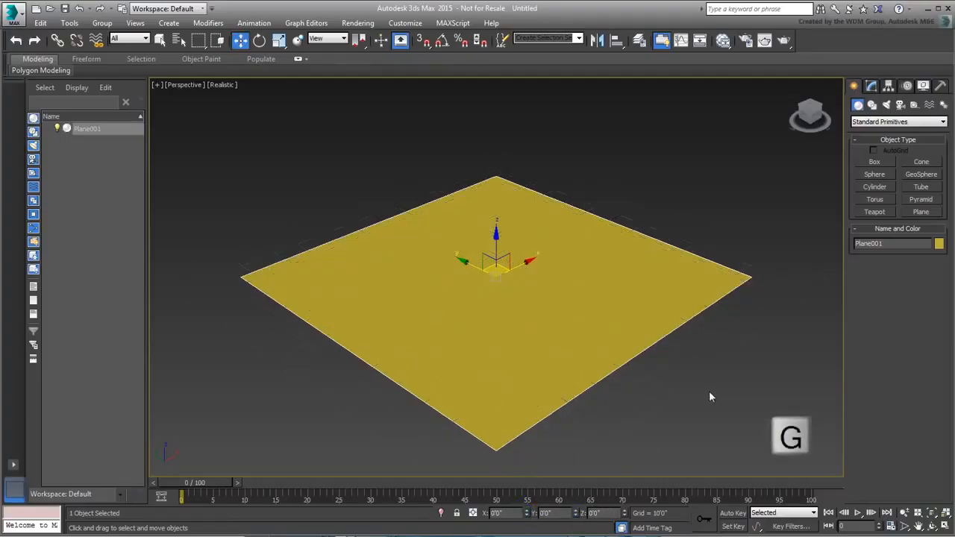
pyautogui.moveTo(702, 391); pyautogui.dragTo(679, 381, button='middle')
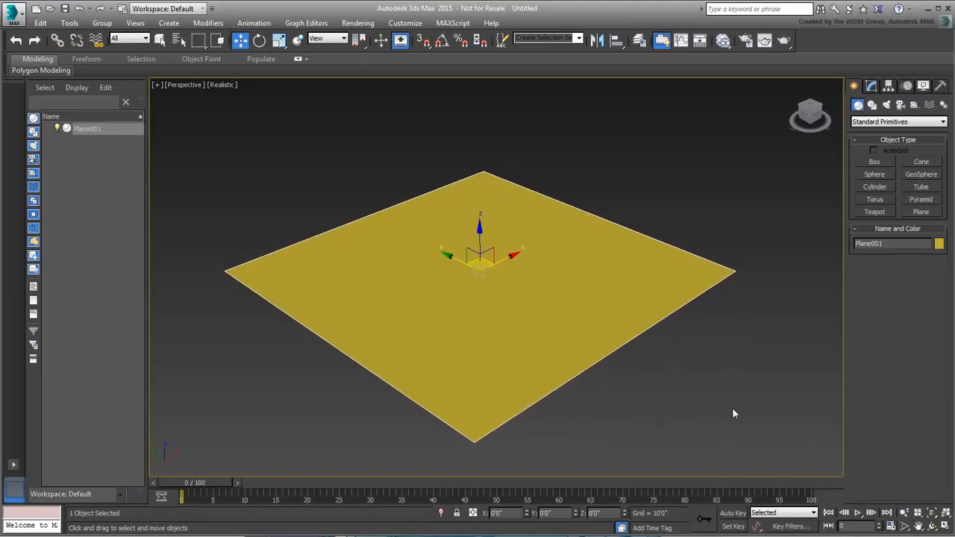
# Switch to the _Assets folder in Windows Explorer, apply site.jpg to the plane as its texture, and return to 3ds Max
pyautogui.hotkey('alt', 'Tab')
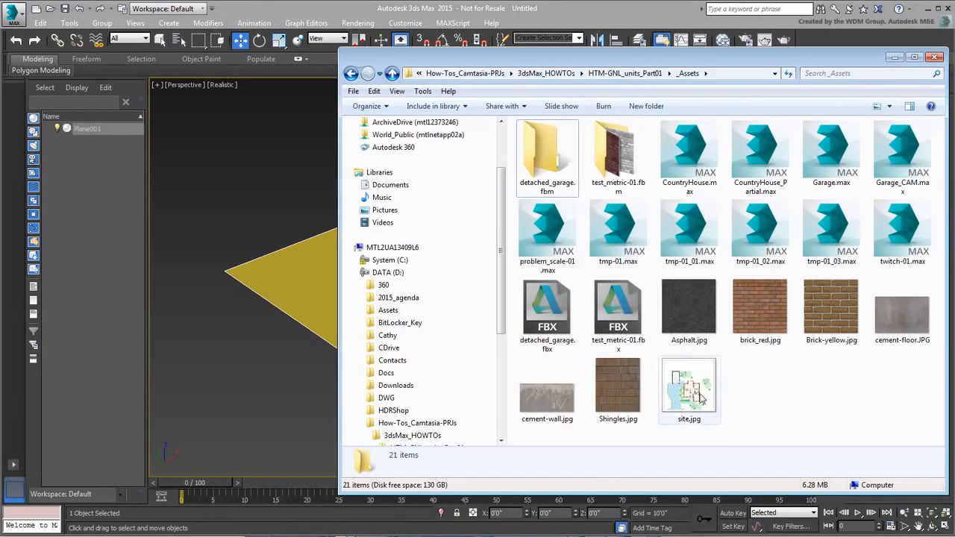
pyautogui.moveTo(687, 387); pyautogui.dragTo(297, 287)
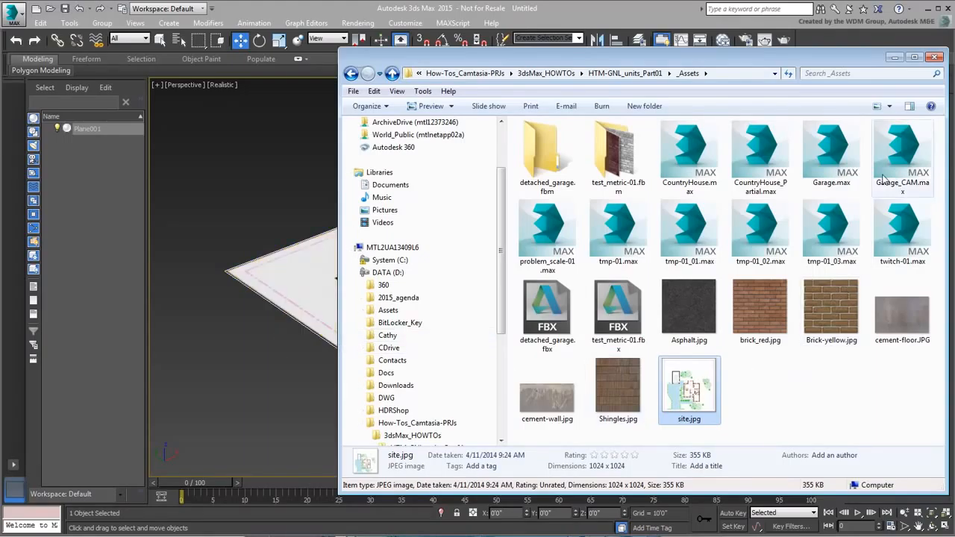
pyautogui.click(894, 57)
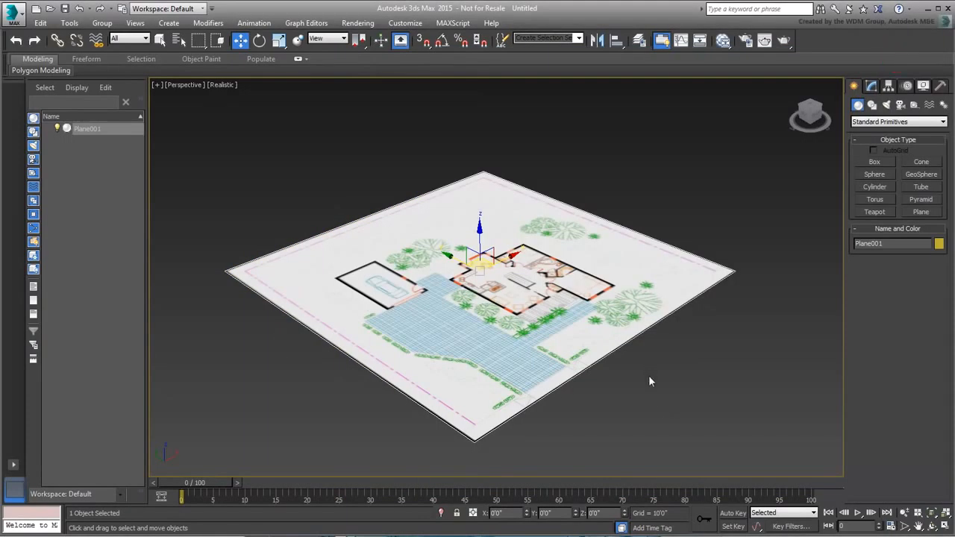
pyautogui.scroll(4, 571, 377)
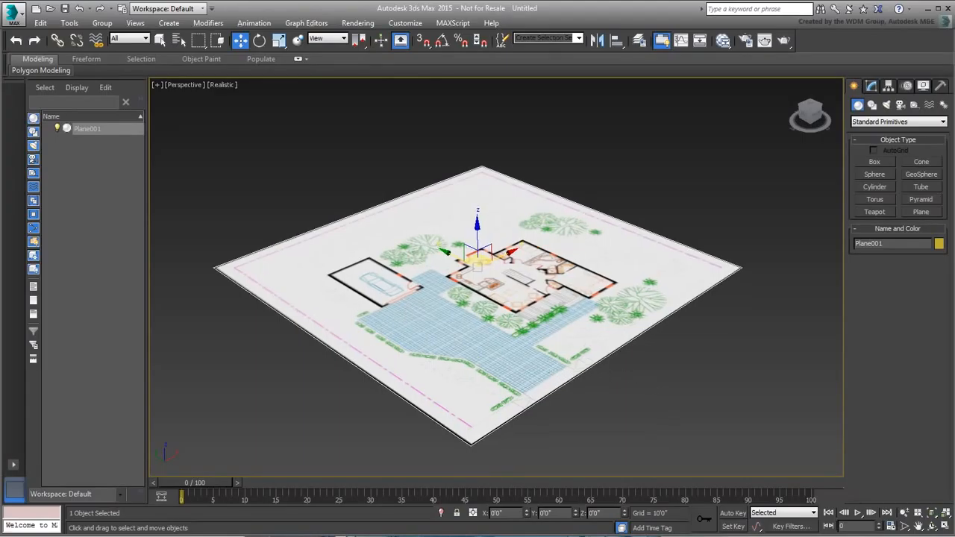
pyautogui.moveTo(571, 378); pyautogui.dragTo(626, 379, button='middle')
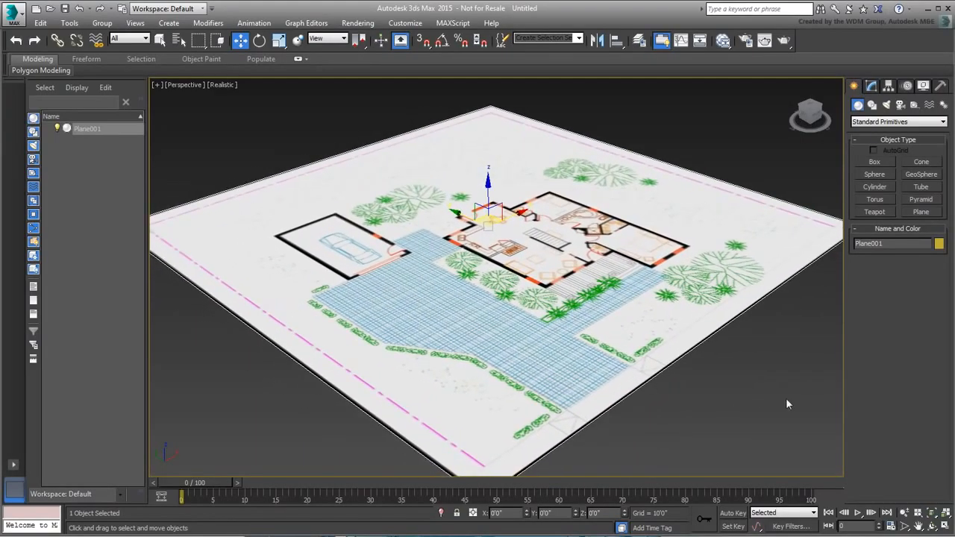
# Save the scene in the _Assets folder as MyCountryHouse_SU-Feet
pyautogui.click(13, 14)
pyautogui.click(45, 147)
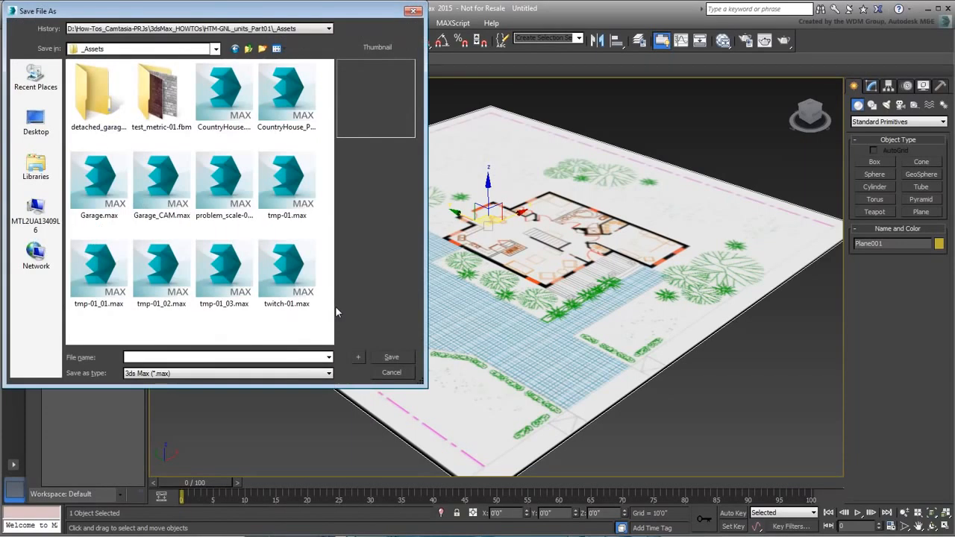
pyautogui.click(156, 357)
pyautogui.write('MyCountryHouse_SU-Feet')
pyautogui.click(389, 357)
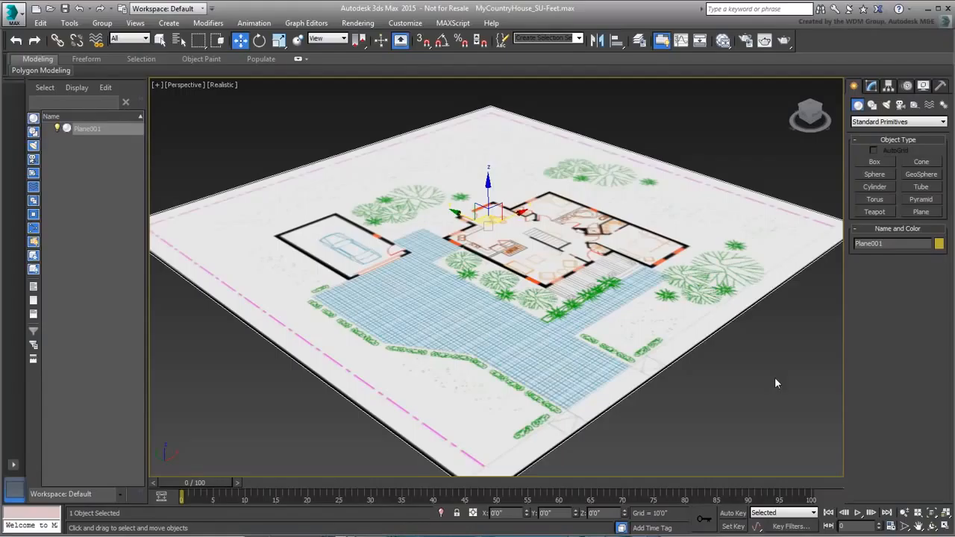
# Start an AEC Extended Wall over the house plan with a width of 9 inches and a height of 10 feet
pyautogui.moveTo(570, 250); pyautogui.dragTo(525, 312, button='middle')
pyautogui.moveTo(487, 343); pyautogui.dragTo(477, 353, button='middle')
pyautogui.scroll(5, 433, 313)
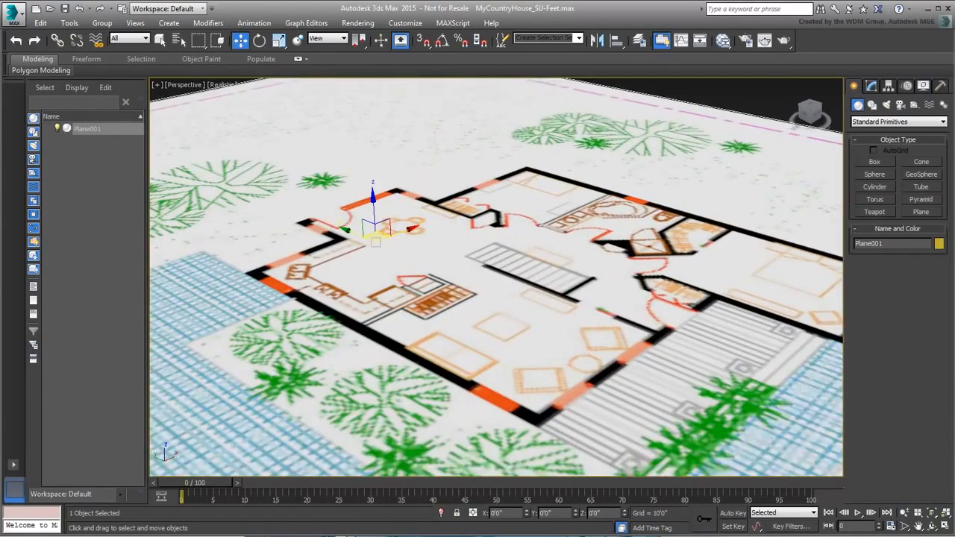
pyautogui.moveTo(421, 308); pyautogui.dragTo(769, 413, button='middle')
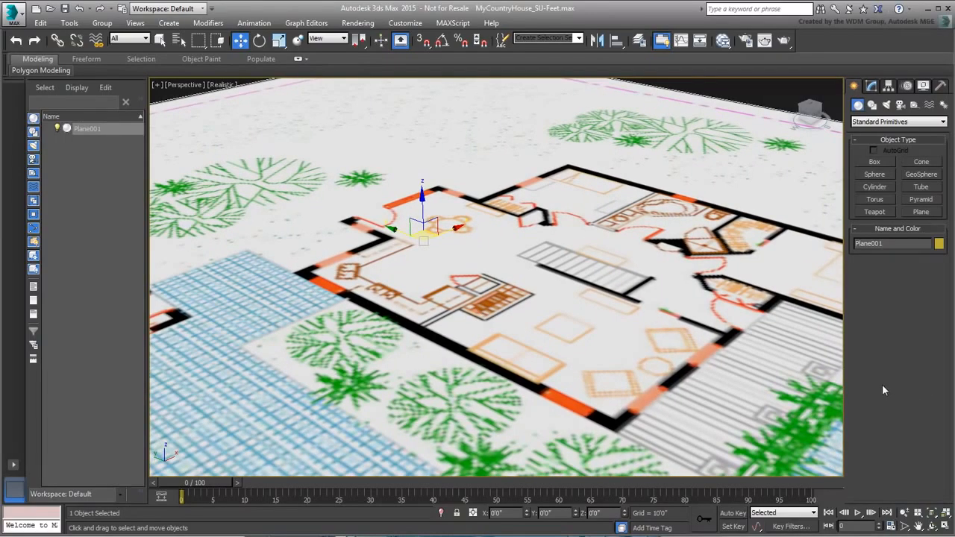
pyautogui.click(883, 122)
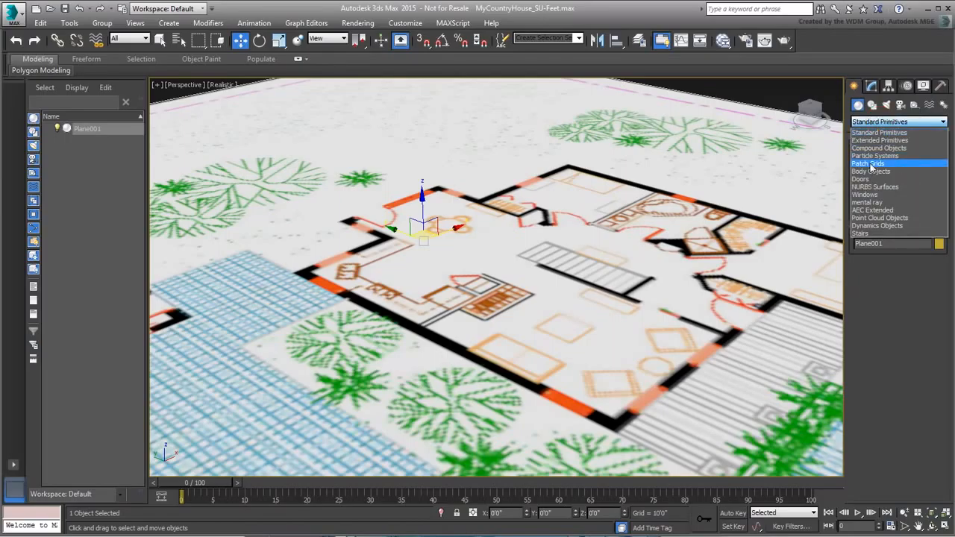
pyautogui.click(872, 209)
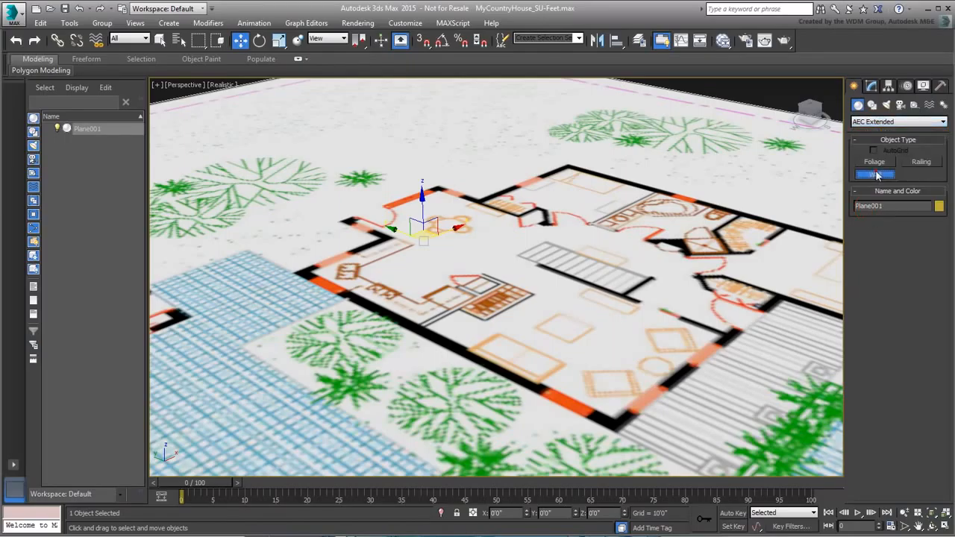
pyautogui.click(875, 173)
pyautogui.moveTo(918, 255); pyautogui.dragTo(868, 242)
pyautogui.write('9"')
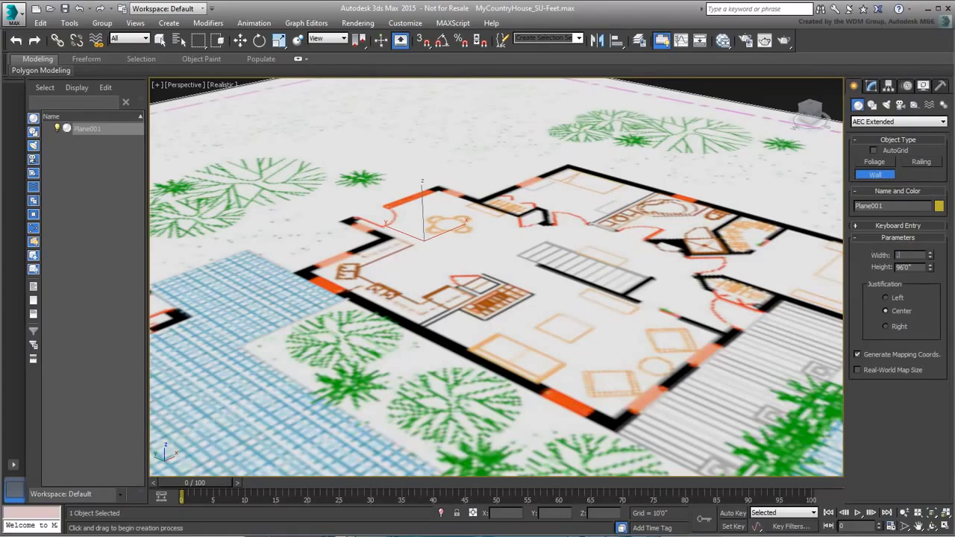
pyautogui.press('Return')
pyautogui.press('Tab')
pyautogui.write("10'")
pyautogui.press('Return')
# Trace four connected wall segments along the house plan's outer walls from the breakfast nook to the deck, and enable Real-World Map Size
pyautogui.click(347, 220)
pyautogui.click(390, 237)
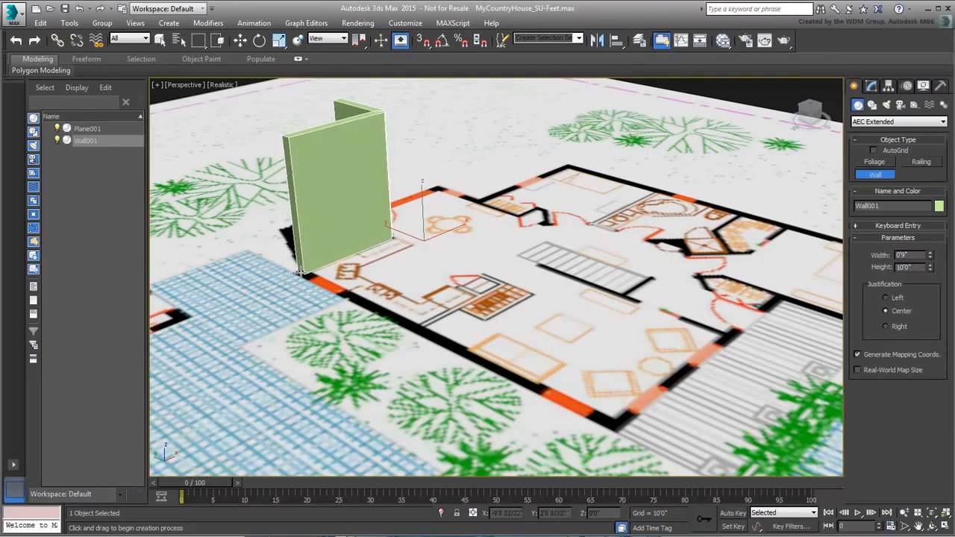
pyautogui.click(300, 273)
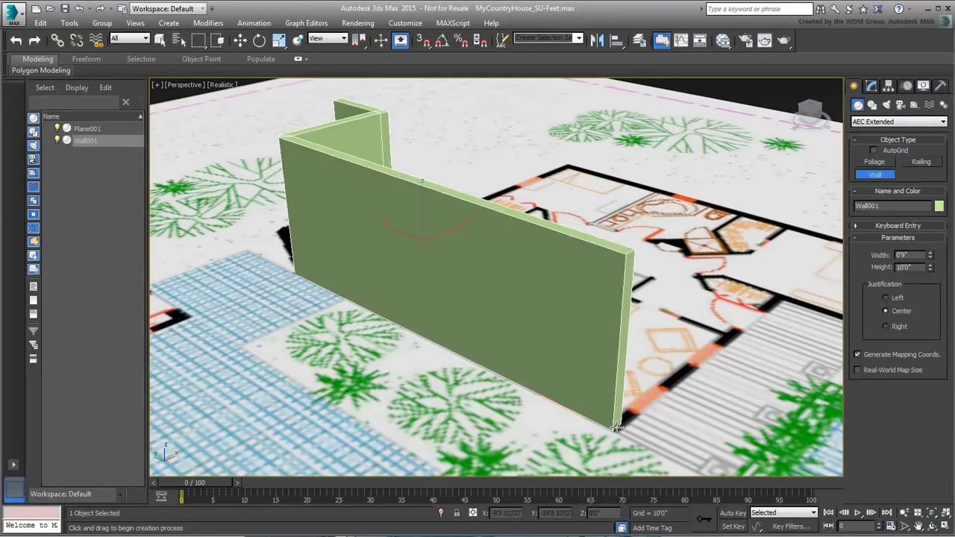
pyautogui.click(616, 426)
pyautogui.click(744, 331)
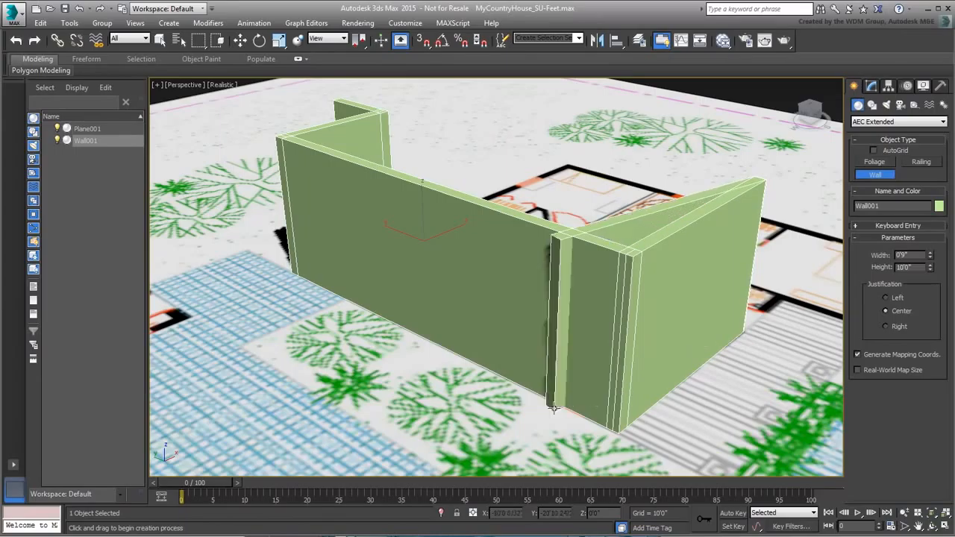
pyautogui.rightClick(556, 407)
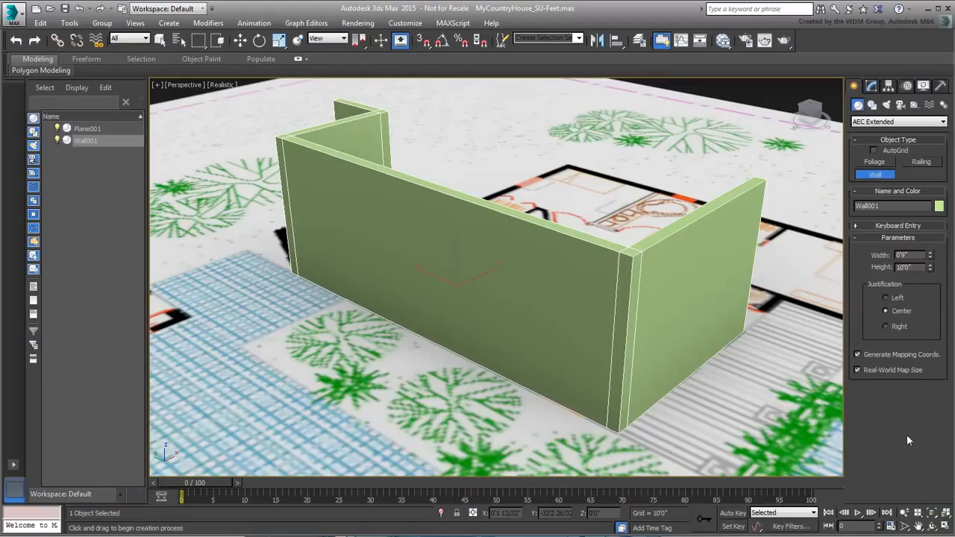
# Add a Standard material in the Slate Material Editor and start a Bitmap map for its Diffuse Color
pyautogui.click(723, 41)
pyautogui.moveTo(483, 326); pyautogui.dragTo(661, 237)
pyautogui.click(683, 147)
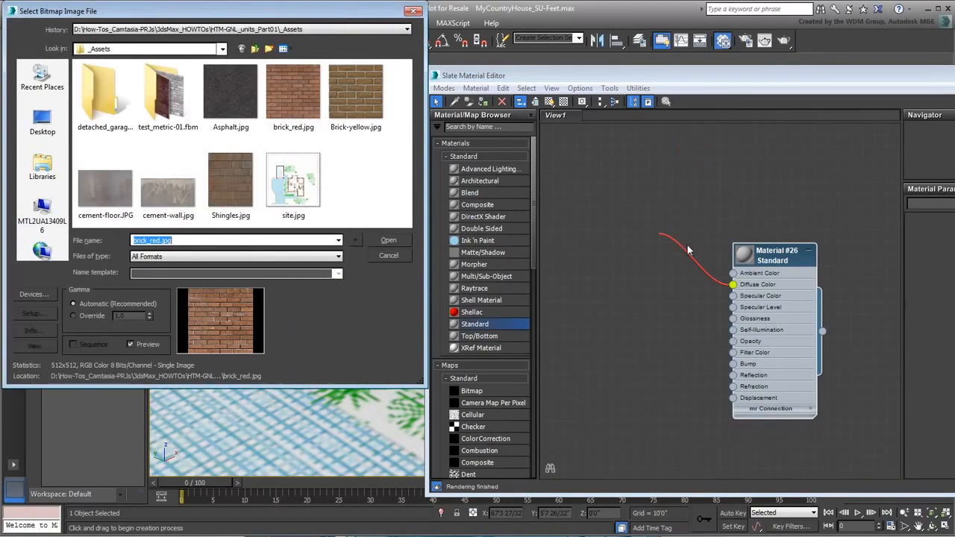
# Preview brick_red.jpg at full size, close the preview, and load the image as the Diffuse Color bitmap
pyautogui.click(283, 96)
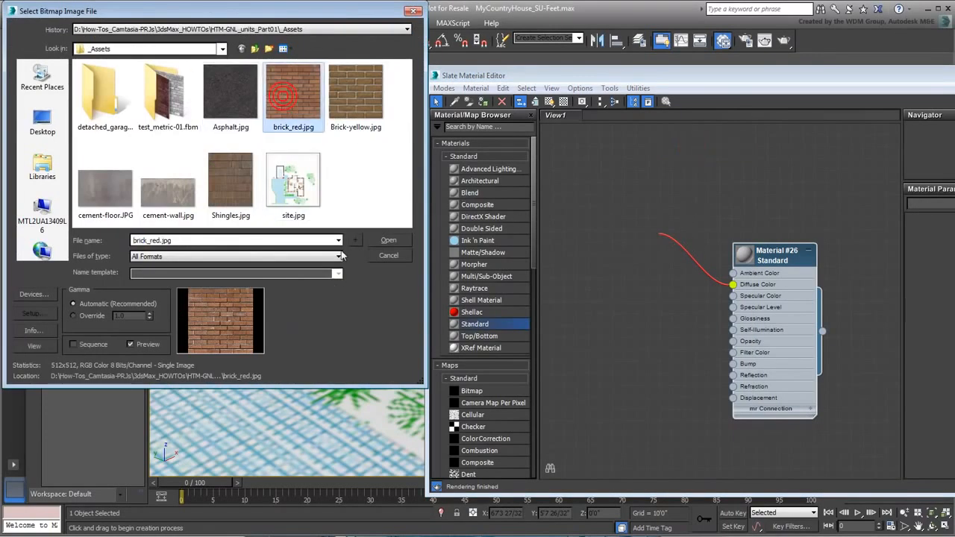
pyautogui.click(34, 345)
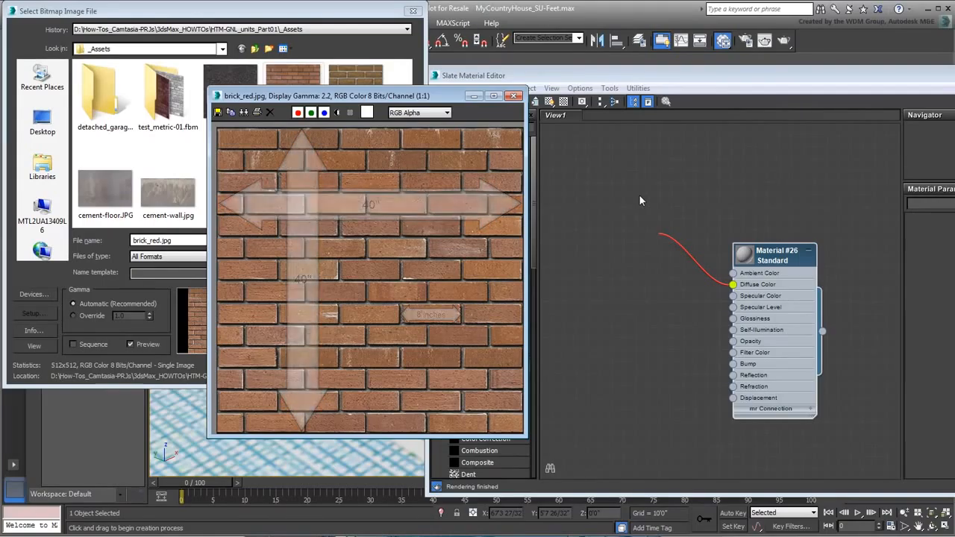
pyautogui.click(514, 95)
pyautogui.click(382, 239)
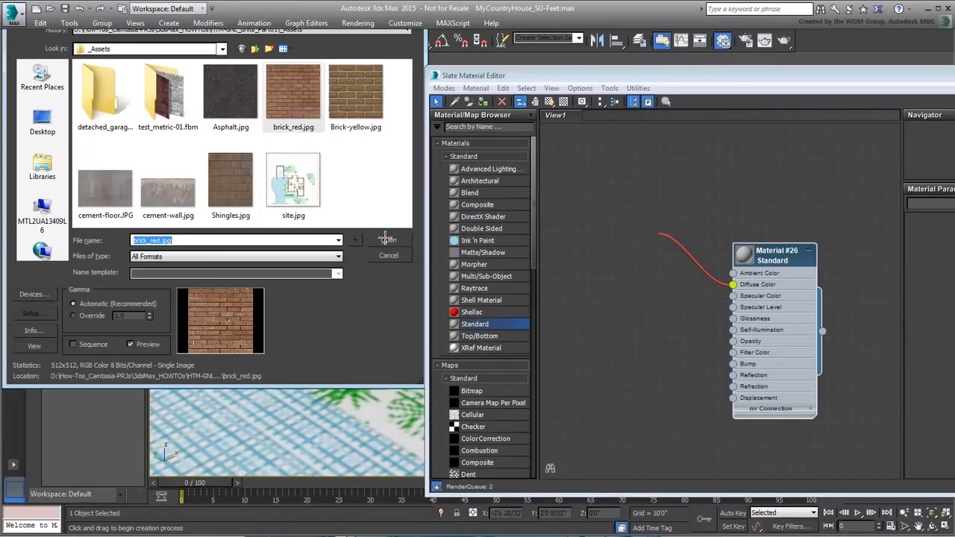
# Enable Use Real-World Scale on the brick bitmap and set its width and height to 40 inches
pyautogui.doubleClick(626, 232)
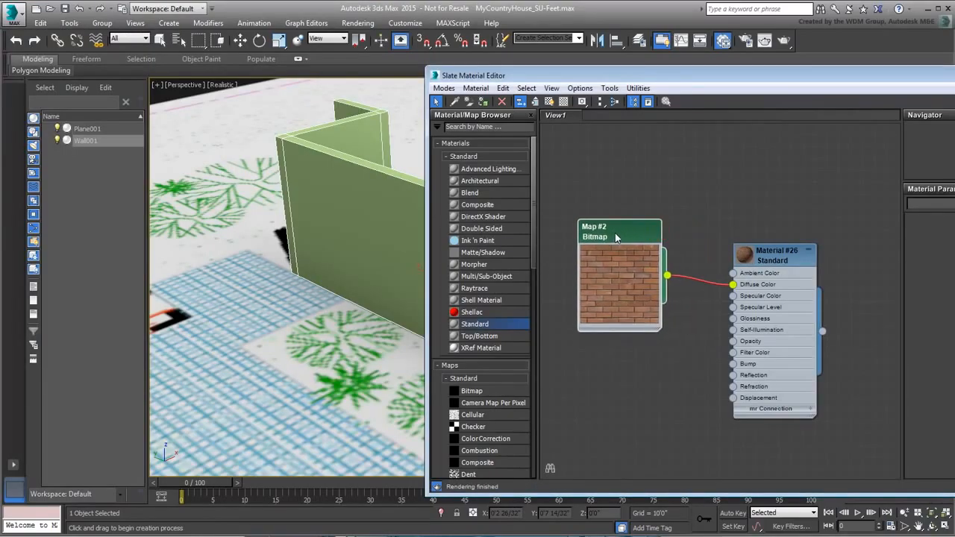
pyautogui.moveTo(803, 71); pyautogui.dragTo(563, 60)
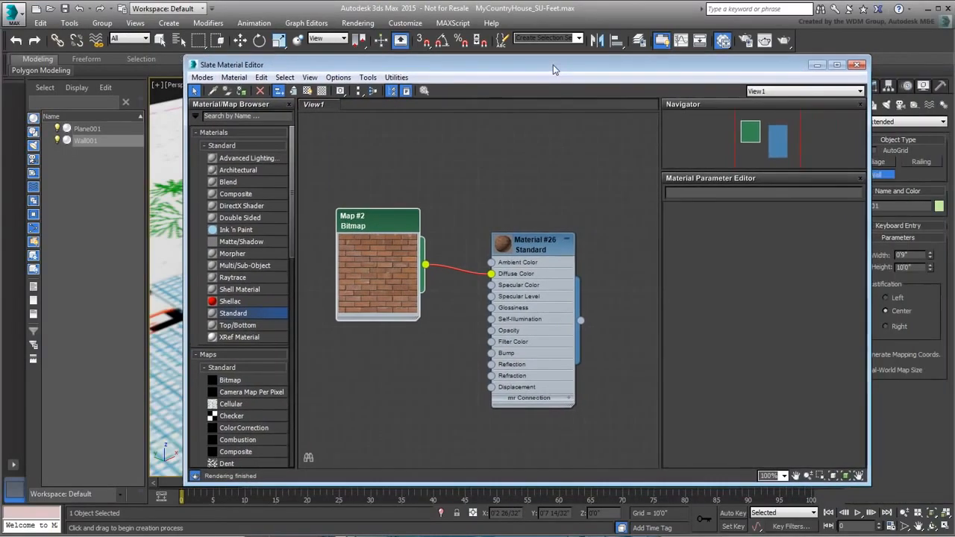
pyautogui.doubleClick(372, 222)
pyautogui.click(673, 247)
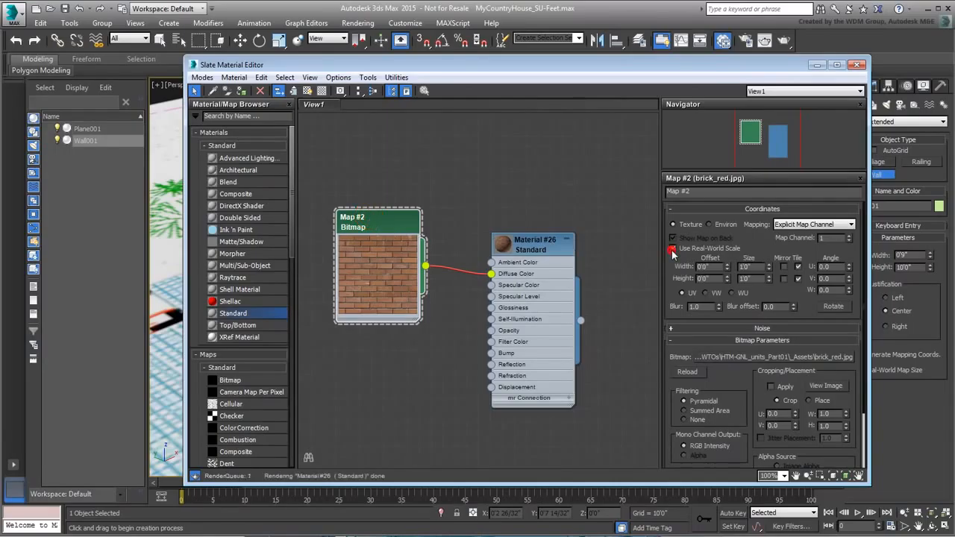
pyautogui.click(745, 267)
pyautogui.write('40')
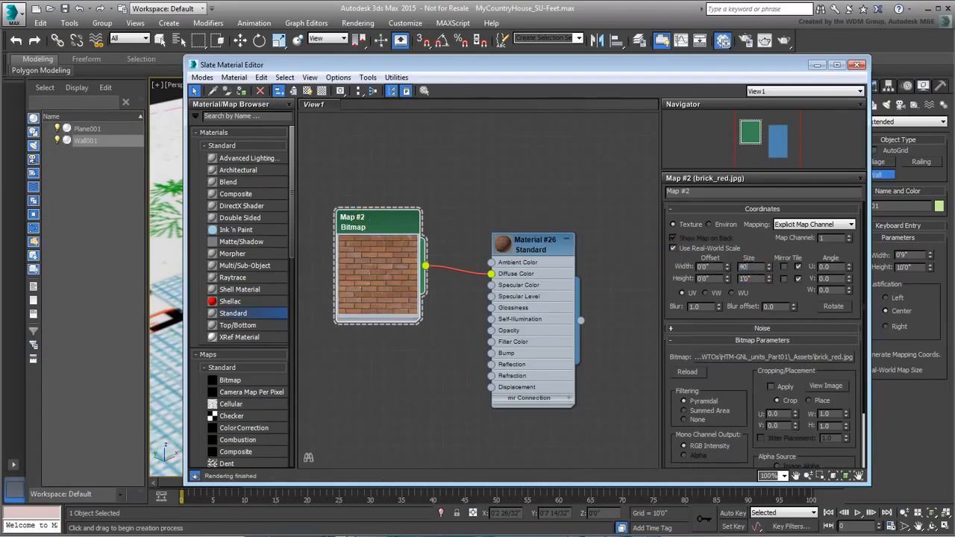
pyautogui.press('Tab')
pyautogui.write('40')
pyautogui.press('Return')
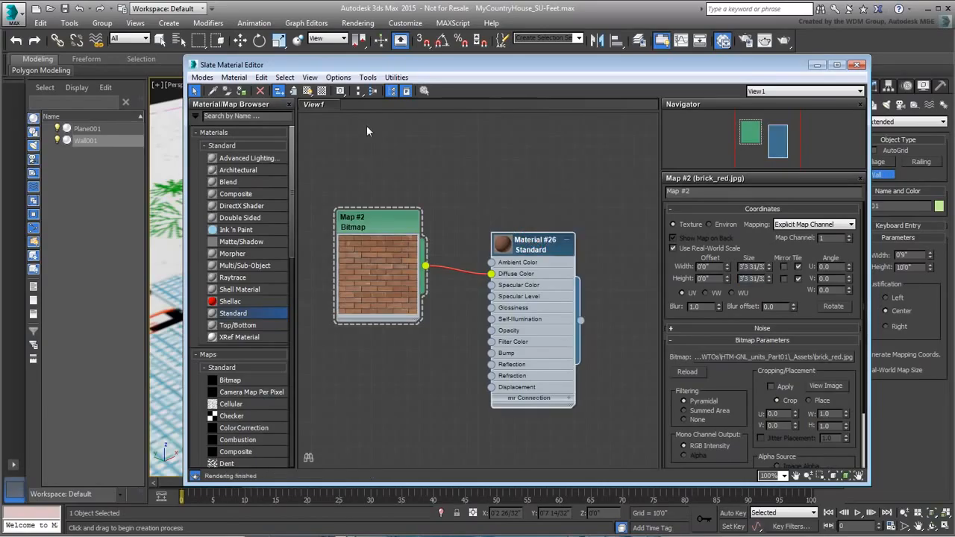
# Show the brick material shaded in the viewport, assign it to the house walls, and close the Slate Material Editor
pyautogui.click(307, 90)
pyautogui.moveTo(556, 69); pyautogui.dragTo(824, 73)
pyautogui.moveTo(851, 326); pyautogui.dragTo(382, 244)
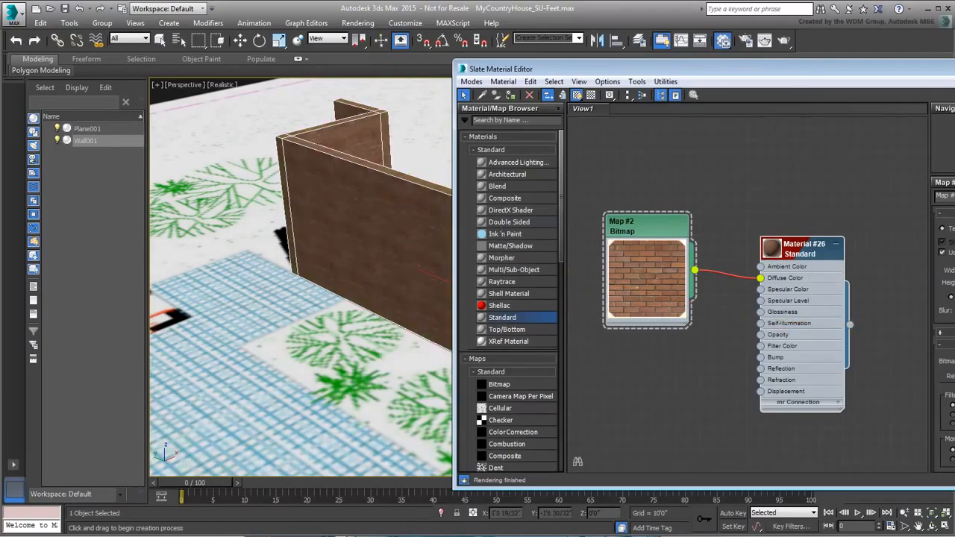
pyautogui.press('m')
# Check the brick texture on the house walls up close, end wall creation, and deselect the wall
pyautogui.keyDown('alt'); pyautogui.moveTo(596, 339); pyautogui.dragTo(591, 322, button='middle'); pyautogui.keyUp('alt')
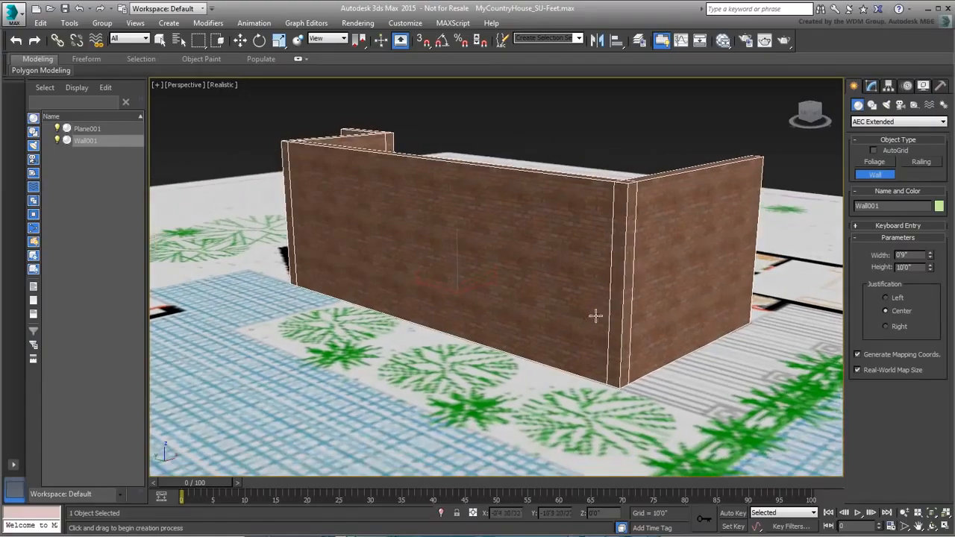
pyautogui.scroll(5, 597, 316)
pyautogui.scroll(-5, 603, 294)
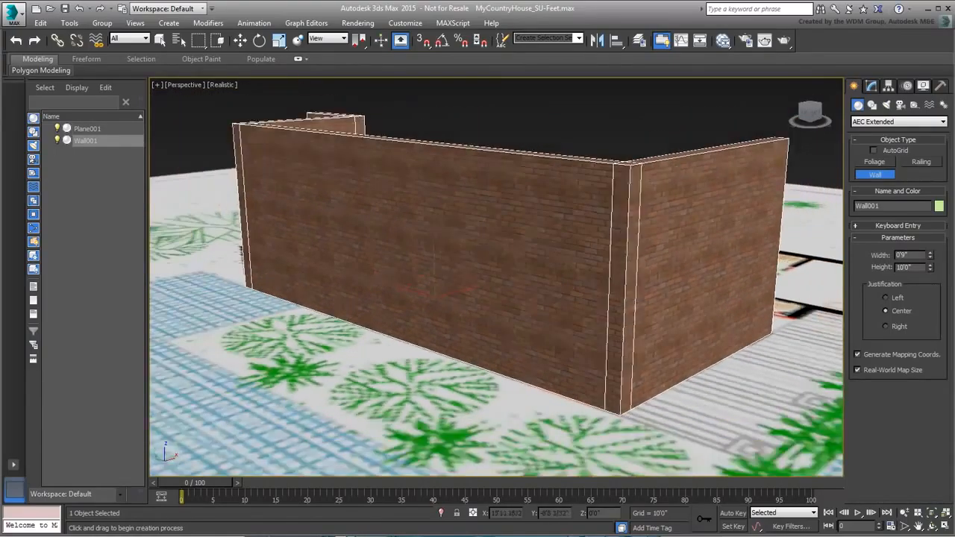
pyautogui.moveTo(464, 285); pyautogui.dragTo(484, 297, button='middle')
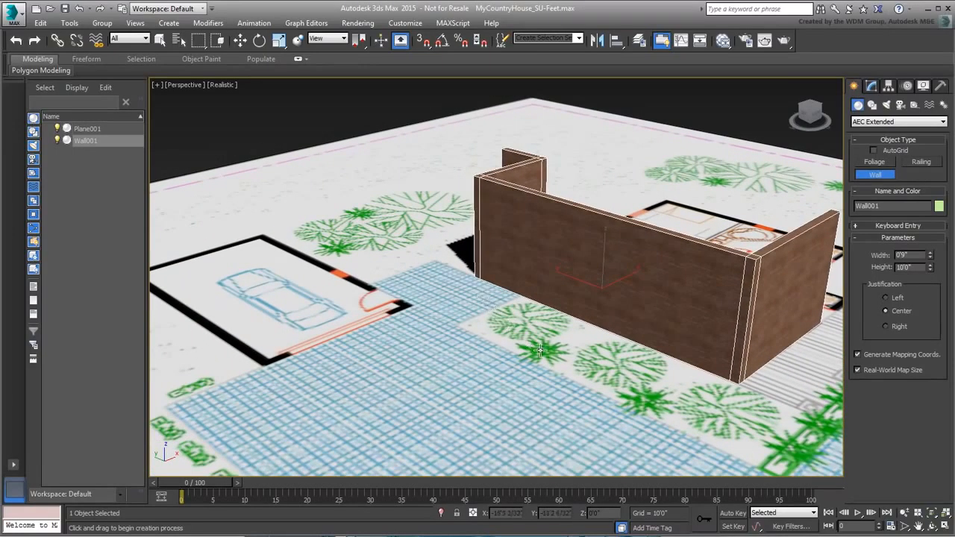
pyautogui.scroll(-3, 493, 304)
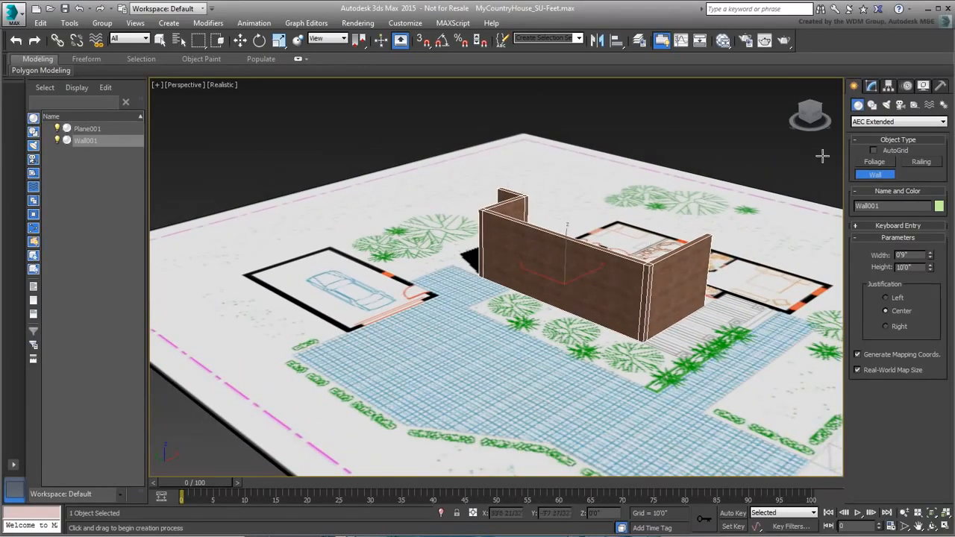
pyautogui.press('w')
pyautogui.click(776, 176)
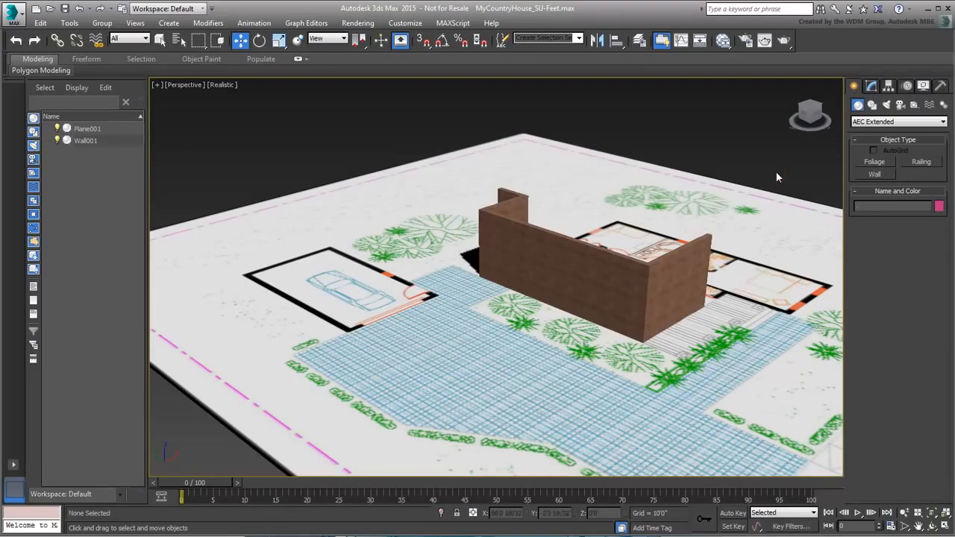
# Start a merge into the current scene from the file Garage.max
pyautogui.click(14, 15)
pyautogui.moveTo(80, 175)
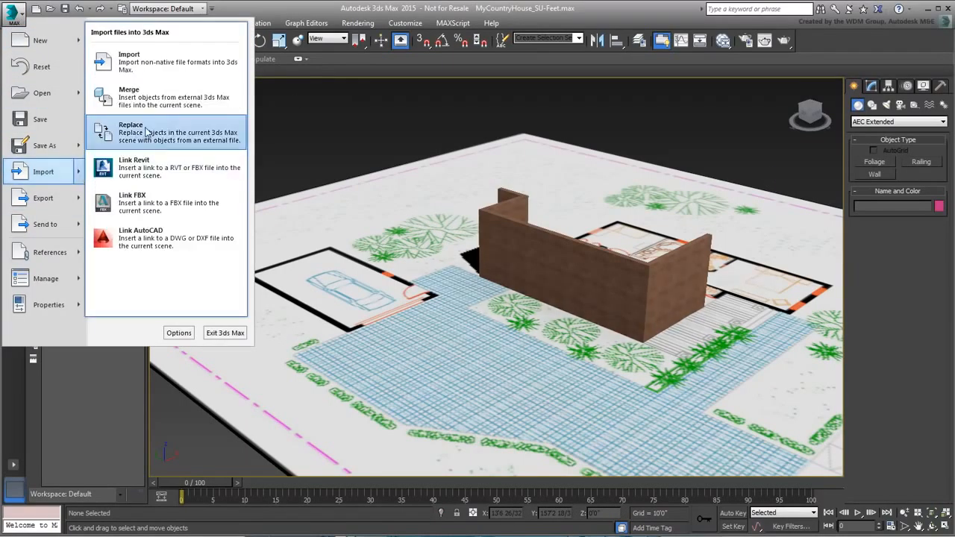
pyautogui.click(138, 96)
pyautogui.click(101, 189)
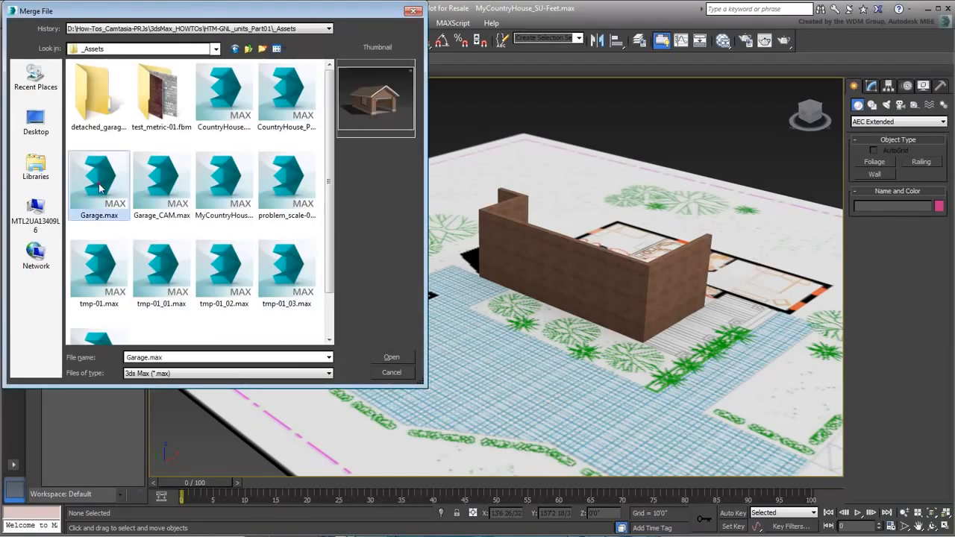
pyautogui.click(390, 359)
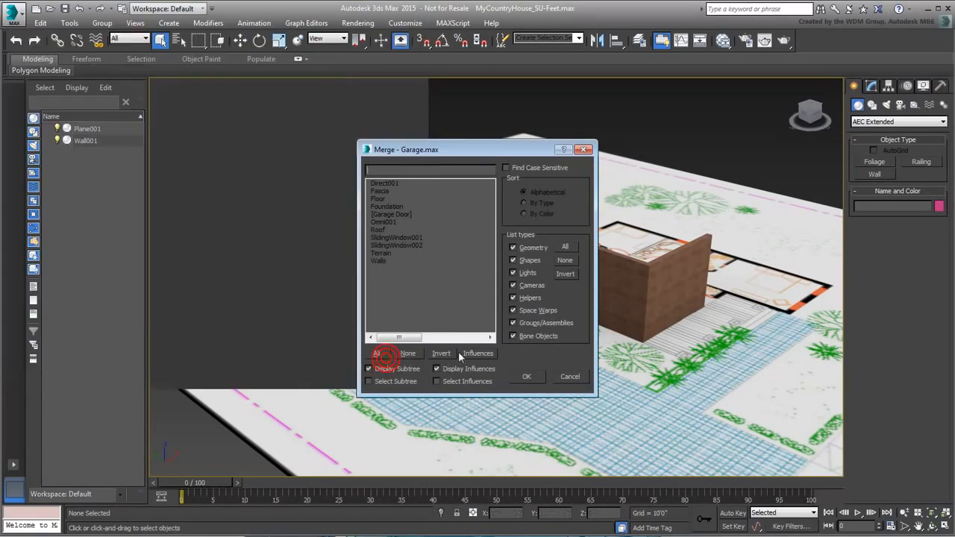
# Merge all garage objects except the lights, auto-renaming the merged material for all duplicates
pyautogui.click(513, 273)
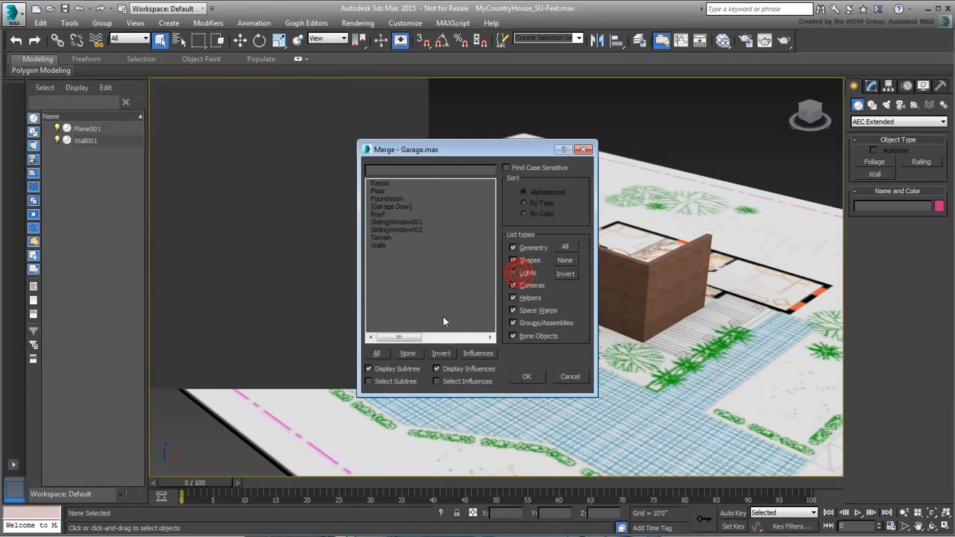
pyautogui.moveTo(380, 183); pyautogui.dragTo(393, 272)
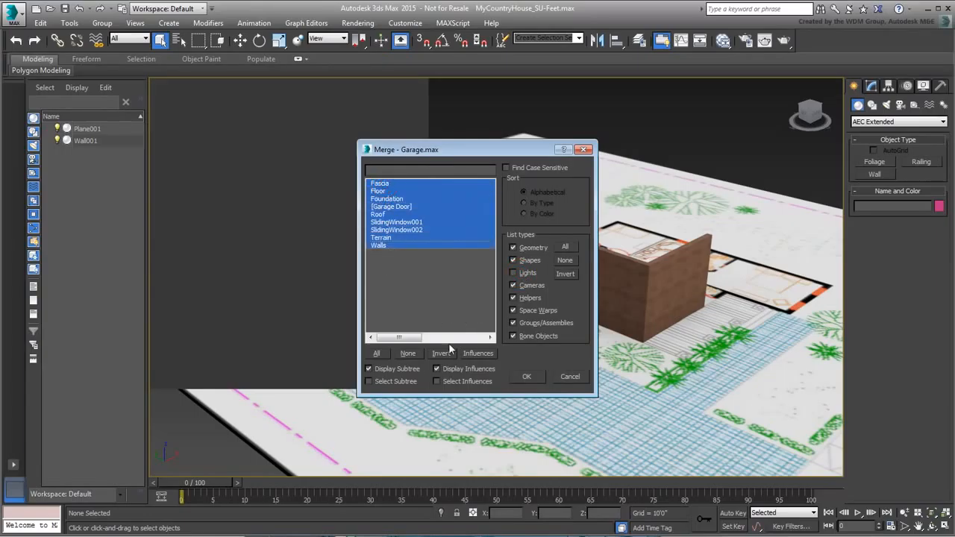
pyautogui.click(525, 376)
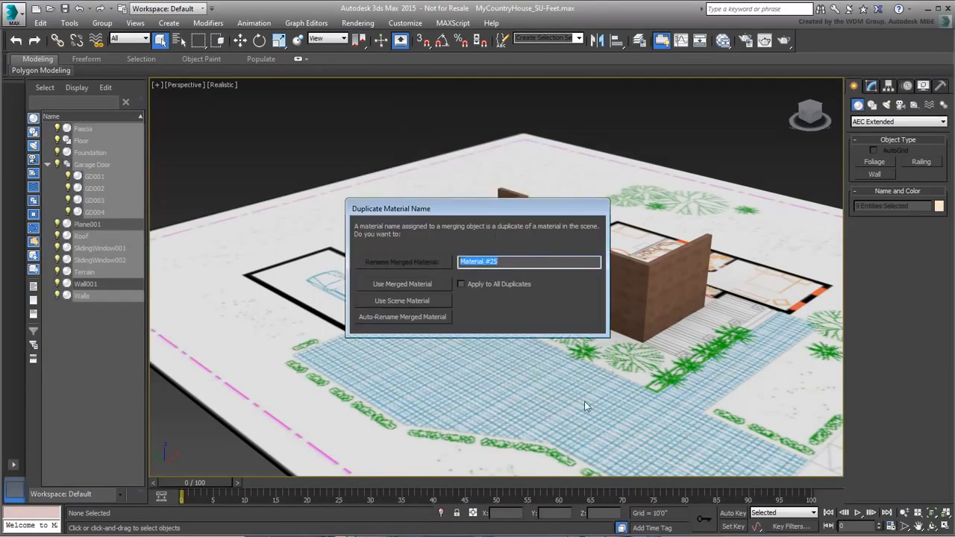
pyautogui.click(460, 283)
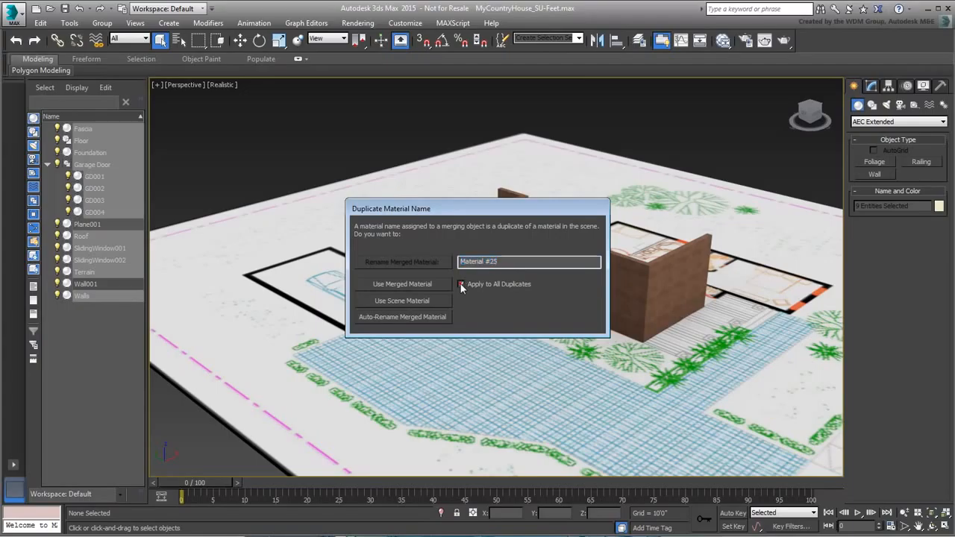
pyautogui.click(394, 319)
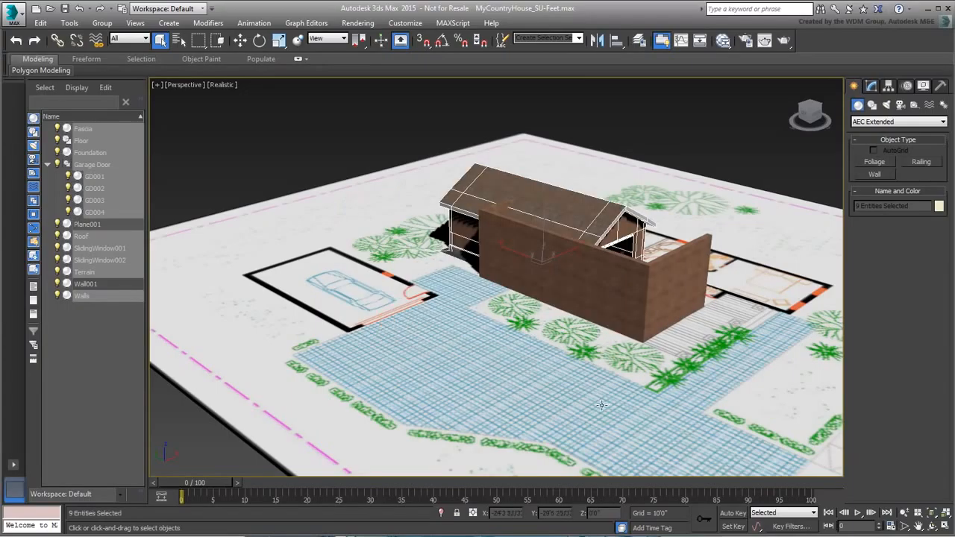
# Move the merged garage onto its footprint with the car on the site plan, and deselect it
pyautogui.click(240, 40)
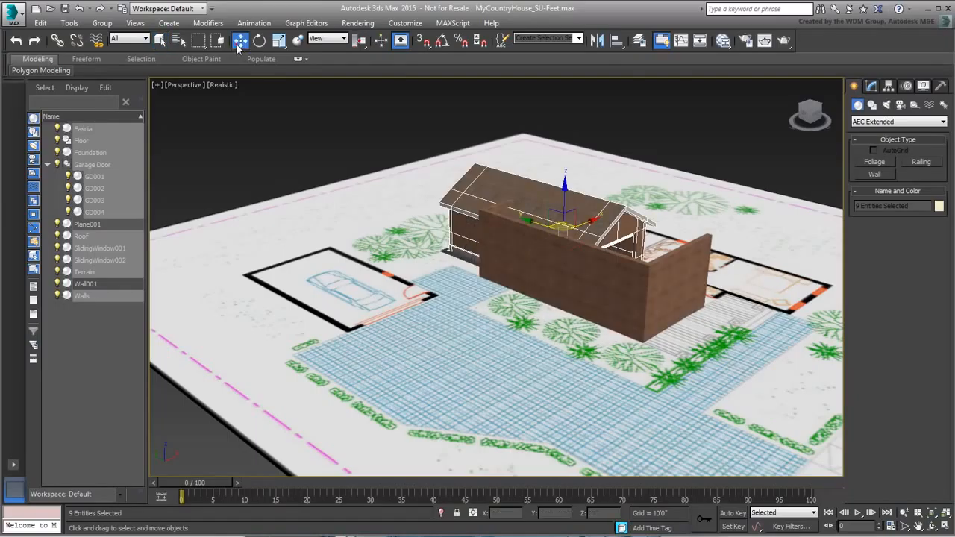
pyautogui.moveTo(556, 223); pyautogui.dragTo(344, 246)
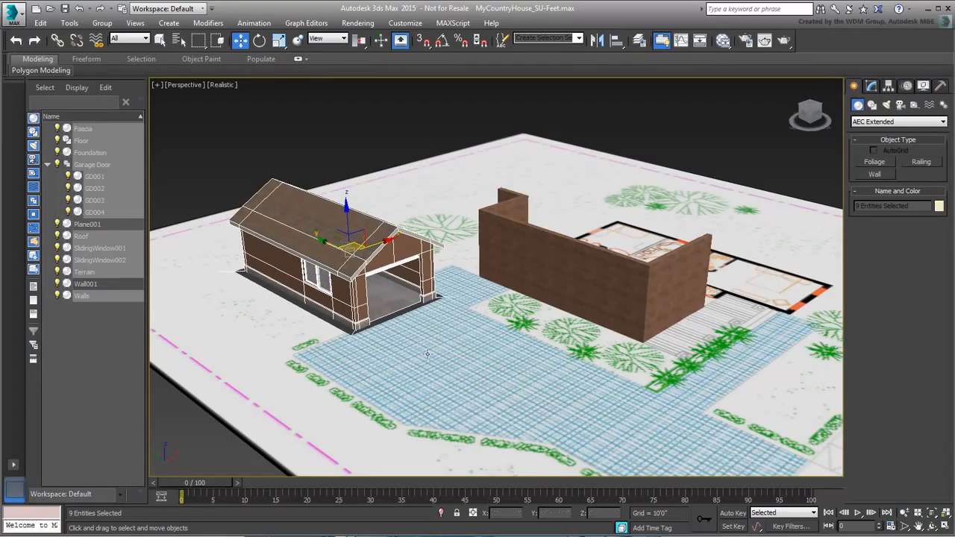
pyautogui.click(716, 150)
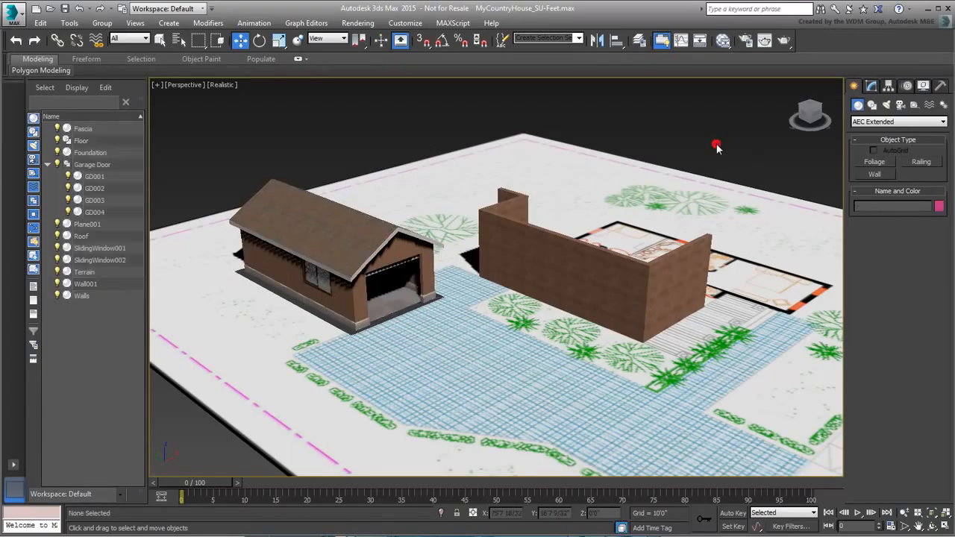
# Check the scale values of the garage's roof, walls, foundation and floor with the Scale tool
pyautogui.keyDown('alt'); pyautogui.moveTo(471, 299); pyautogui.dragTo(463, 357, button='middle'); pyautogui.keyUp('alt')
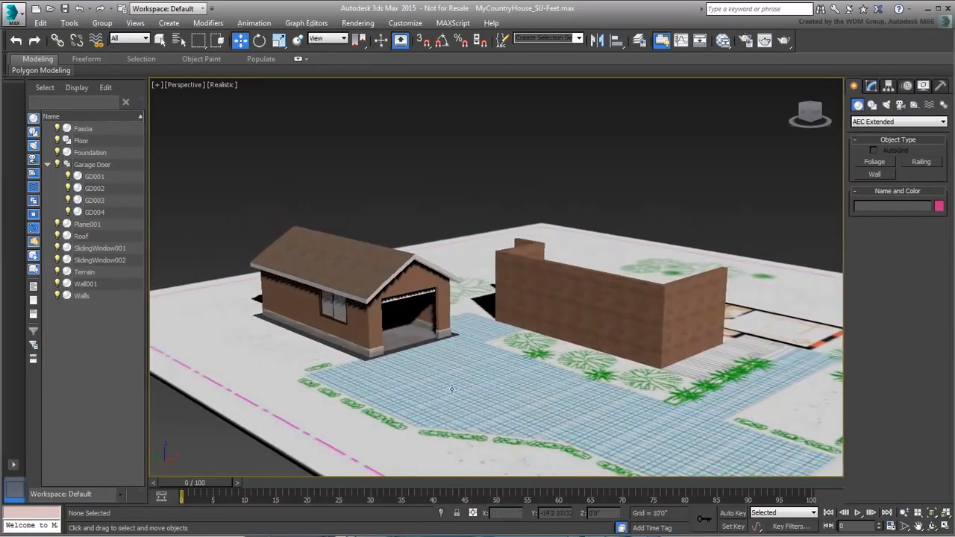
pyautogui.moveTo(455, 401); pyautogui.dragTo(467, 402, button='middle')
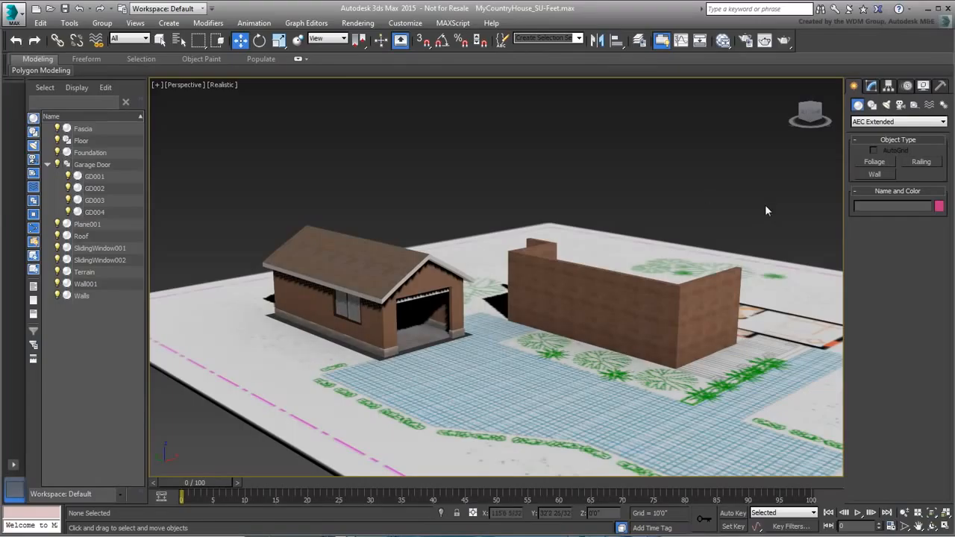
pyautogui.keyDown('alt'); pyautogui.moveTo(503, 318); pyautogui.dragTo(503, 331, button='middle'); pyautogui.keyUp('alt')
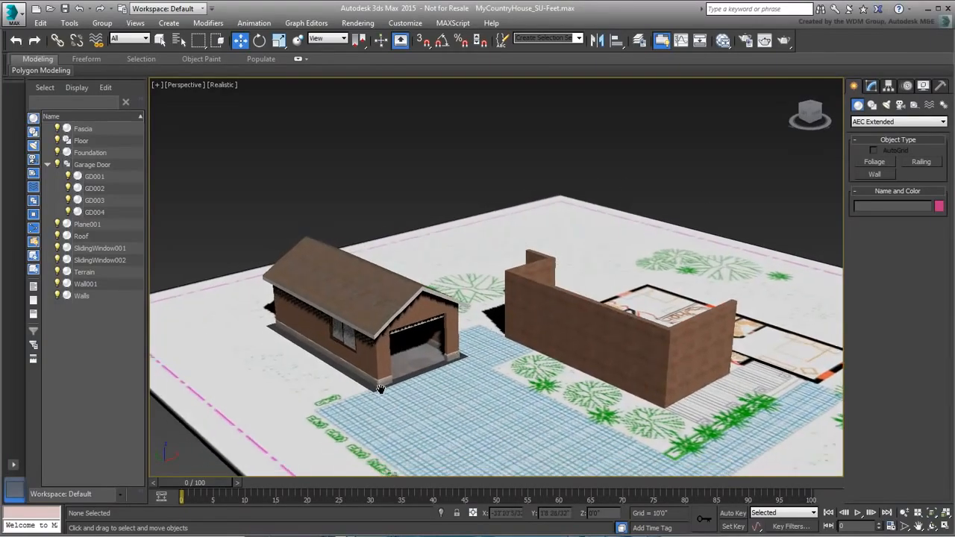
pyautogui.scroll(6, 381, 388)
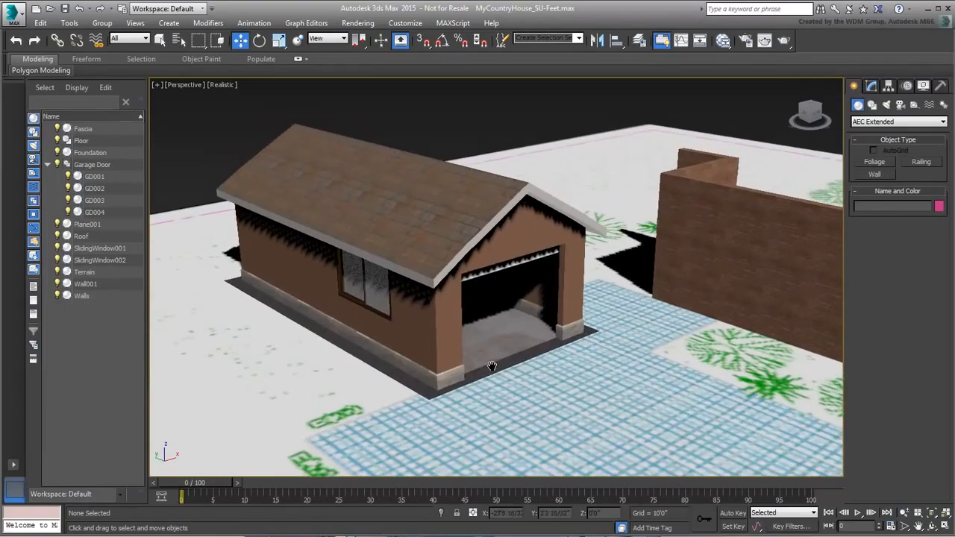
pyautogui.moveTo(491, 367); pyautogui.dragTo(496, 373, button='middle')
pyautogui.click(359, 198)
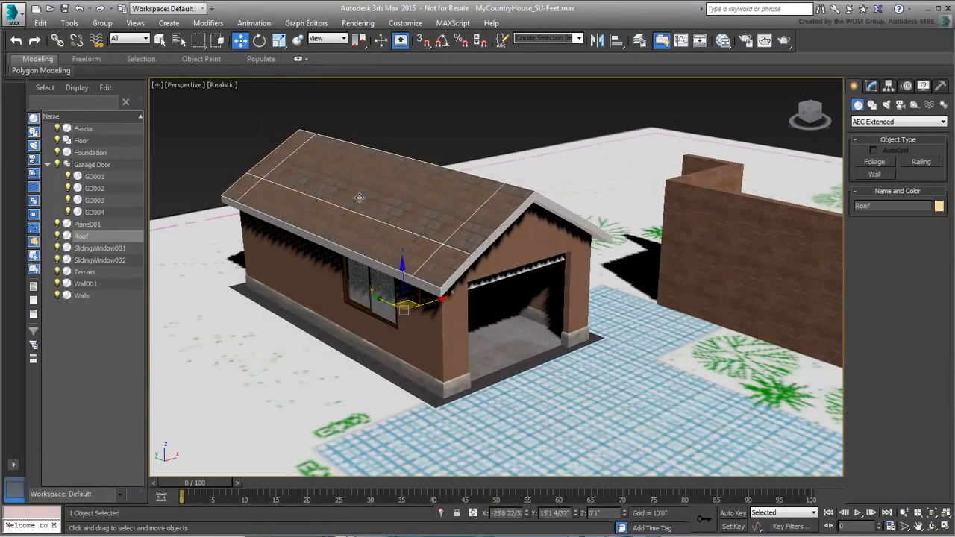
pyautogui.click(280, 42)
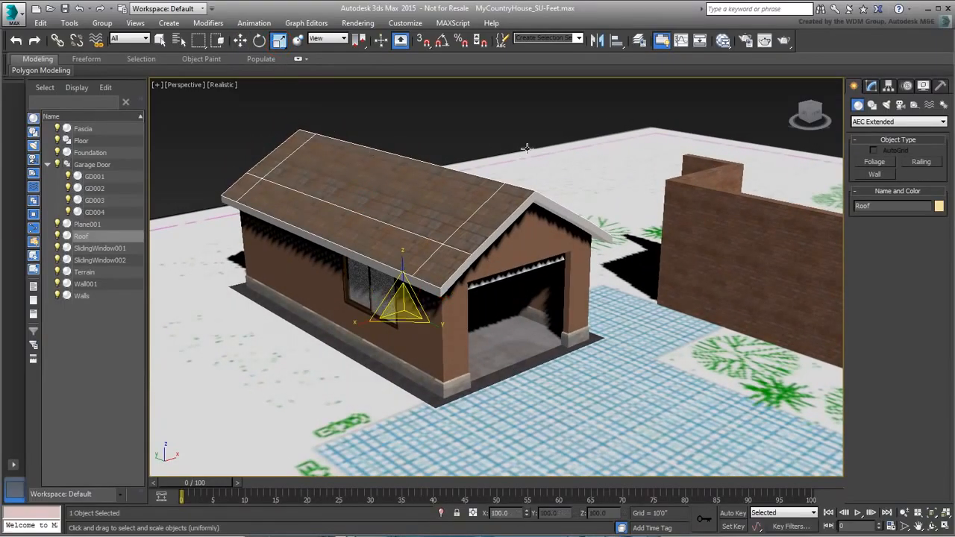
pyautogui.click(522, 248)
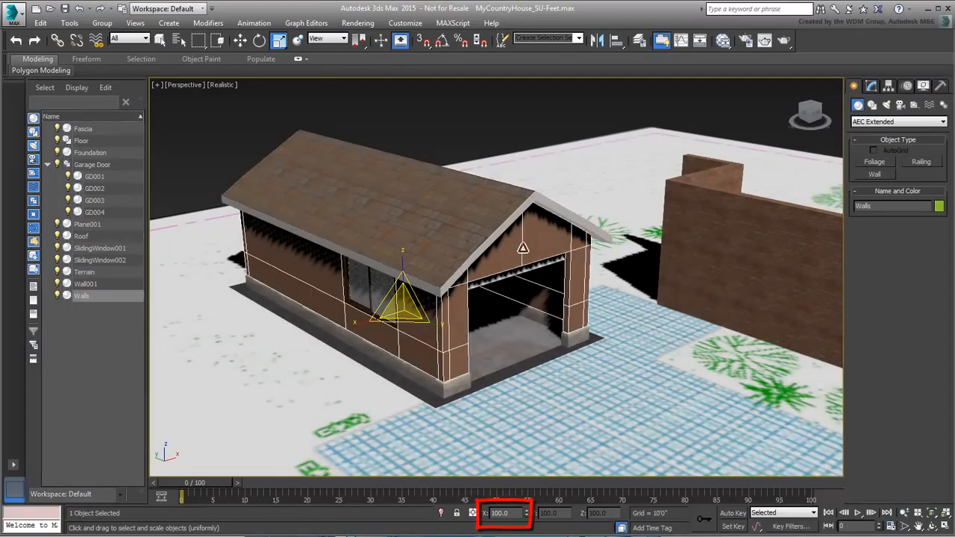
pyautogui.click(422, 377)
pyautogui.click(506, 354)
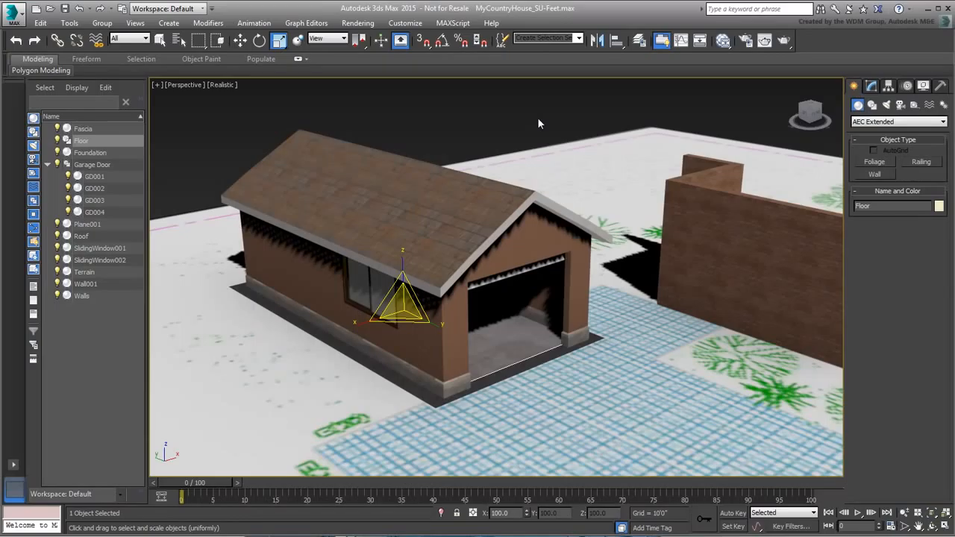
# Examine the mapping modifiers and textures on the garage's roof, foundation and floor
pyautogui.keyDown('alt'); pyautogui.moveTo(438, 290); pyautogui.dragTo(473, 300, button='middle'); pyautogui.keyUp('alt')
pyautogui.scroll(6, 436, 285)
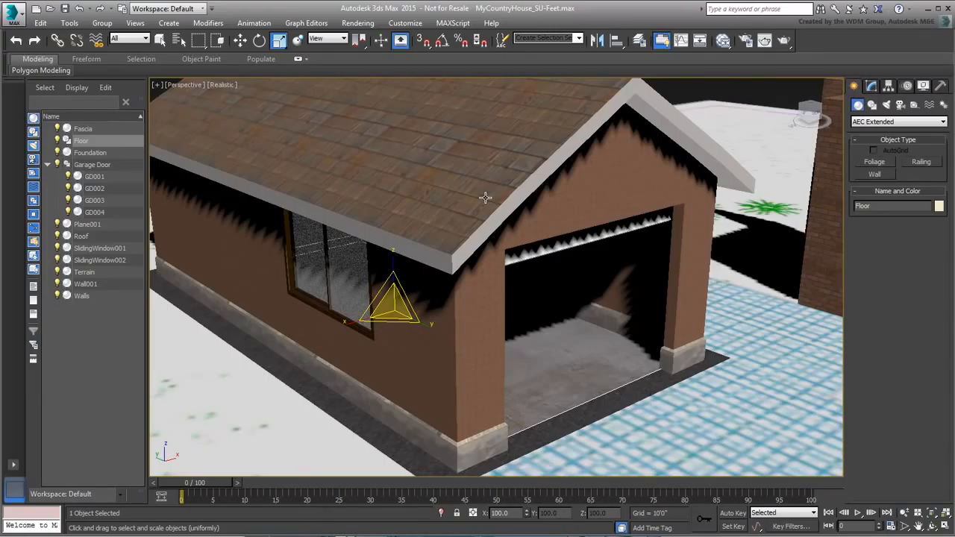
pyautogui.click(870, 87)
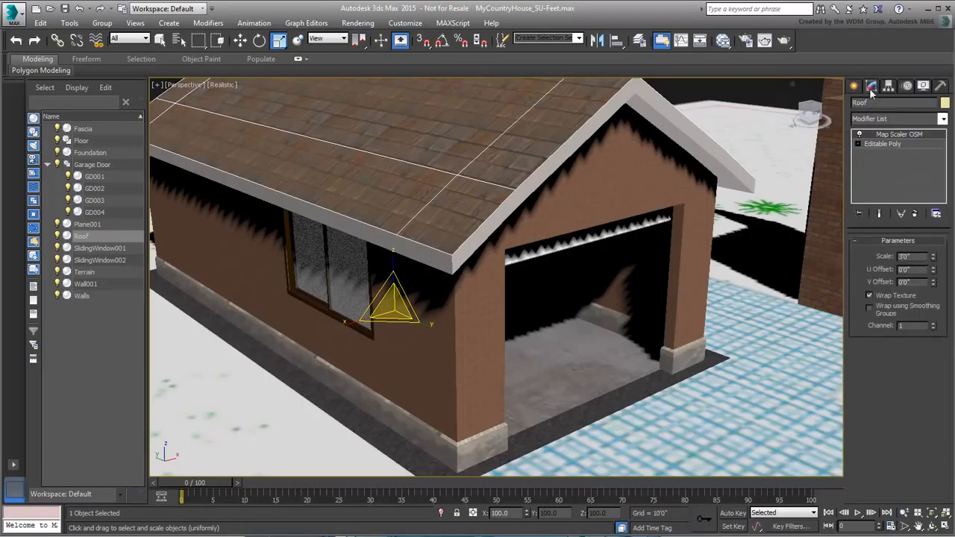
pyautogui.click(469, 446)
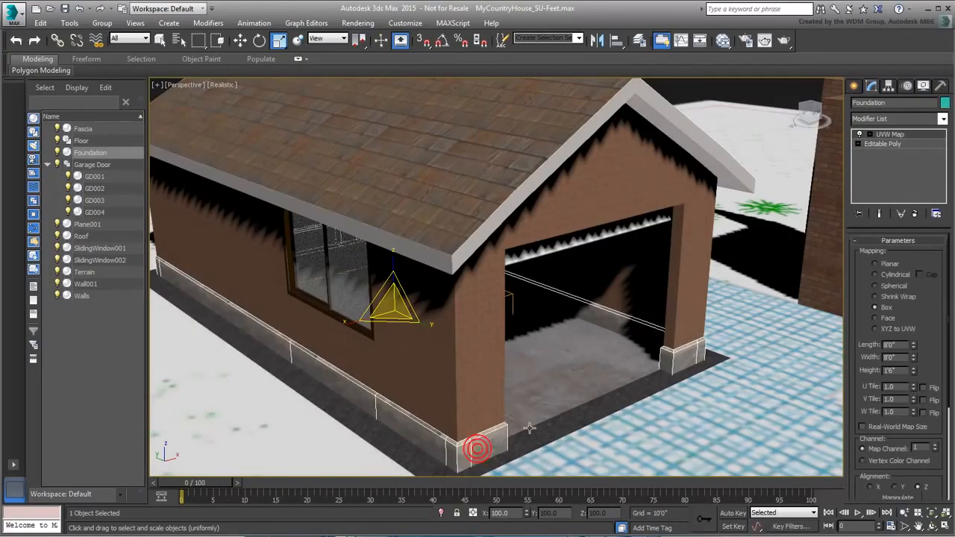
pyautogui.keyDown('alt'); pyautogui.moveTo(468, 446); pyautogui.dragTo(596, 396, button='middle'); pyautogui.keyUp('alt')
pyautogui.click(560, 384)
# Select the garage walls and examine their UVW Map settings and brick texture up close beside the door opening
pyautogui.click(489, 349)
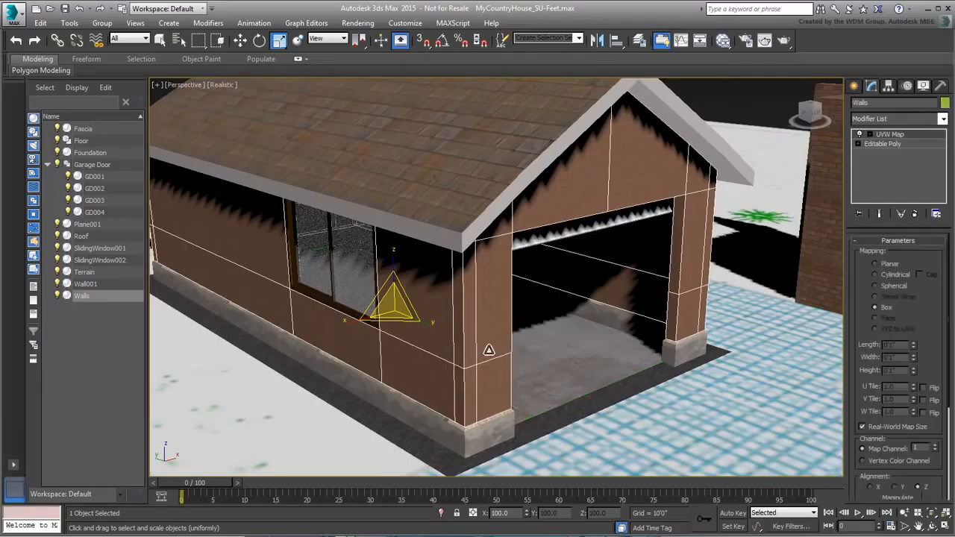
pyautogui.scroll(6, 489, 349)
pyautogui.scroll(3, 456, 336)
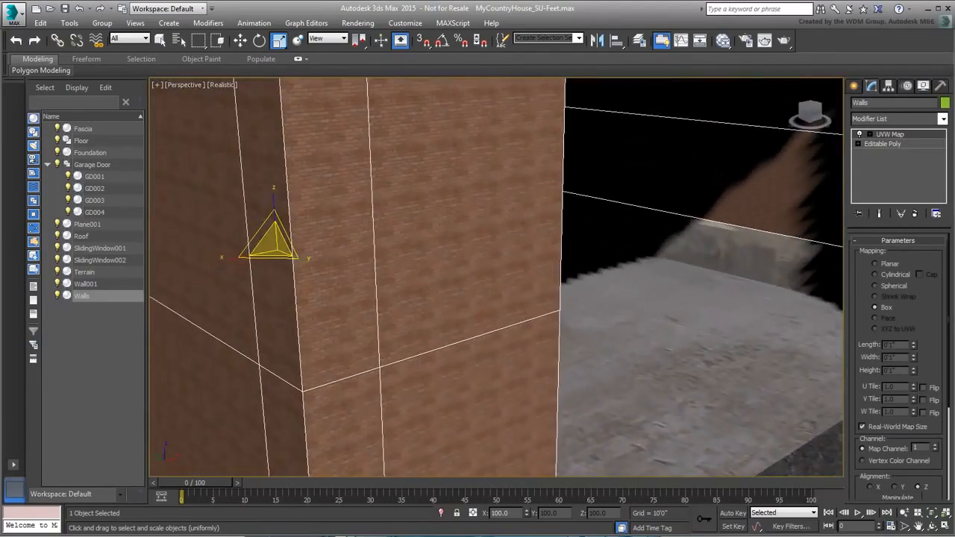
# Compare the brick texture size on the garage walls with the brickwork on the neighbouring house wall
pyautogui.moveTo(424, 342)
pyautogui.keyDown('alt'); pyautogui.mouseDown(button='middle')
pyautogui.moveTo(391, 343)
pyautogui.moveTo(424, 342)
pyautogui.mouseUp(button='middle'); pyautogui.keyUp('alt')
pyautogui.scroll(-6, 625, 284)
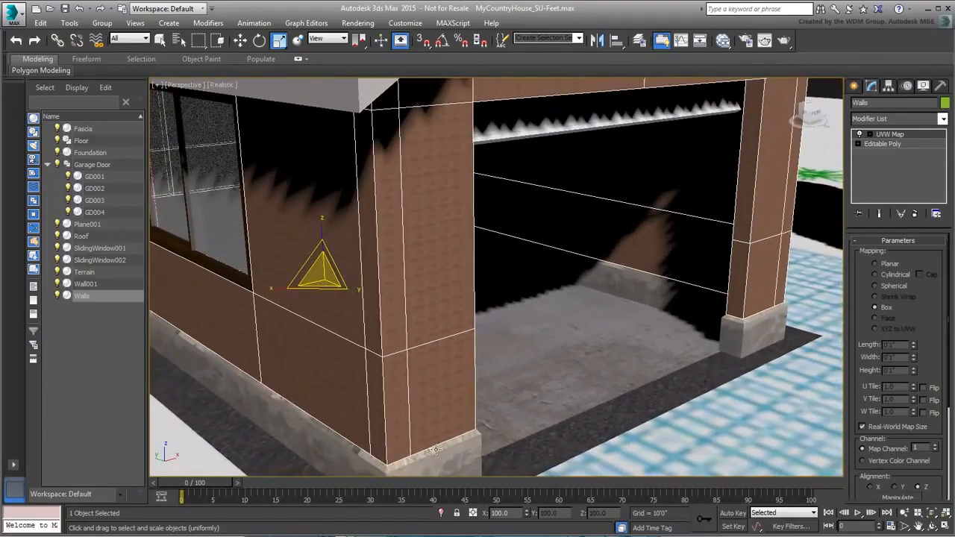
pyautogui.scroll(-5, 524, 298)
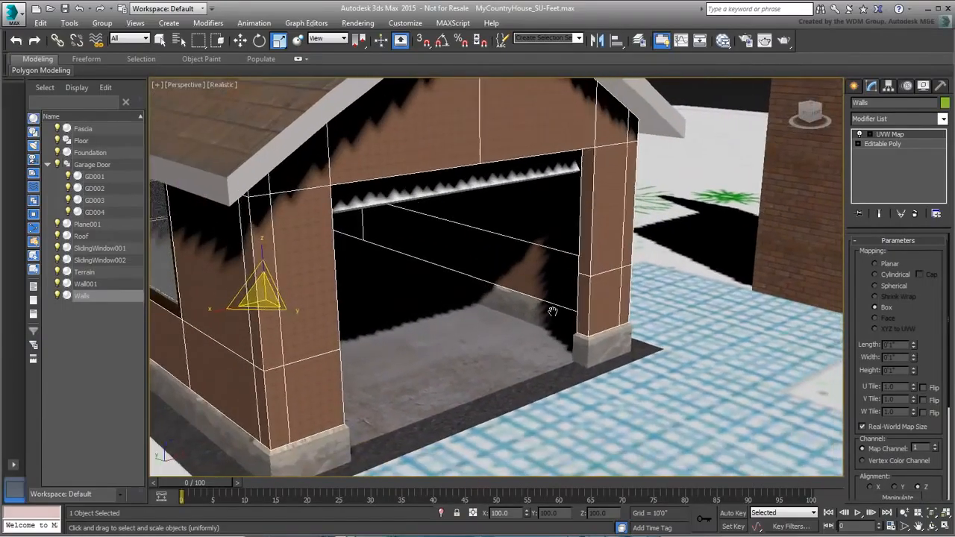
pyautogui.keyDown('alt'); pyautogui.moveTo(549, 314); pyautogui.dragTo(485, 335, button='middle'); pyautogui.keyUp('alt')
pyautogui.scroll(6, 596, 294)
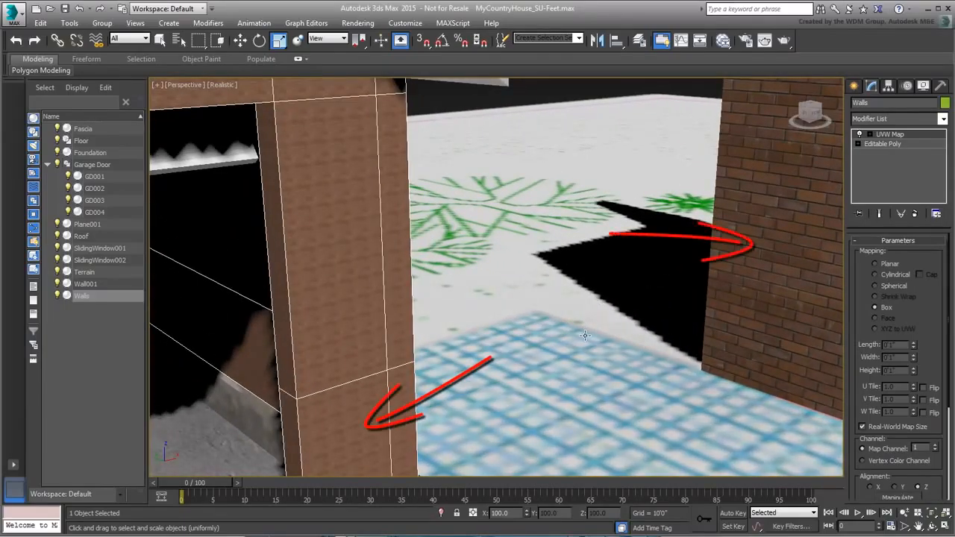
pyautogui.scroll(-6, 585, 336)
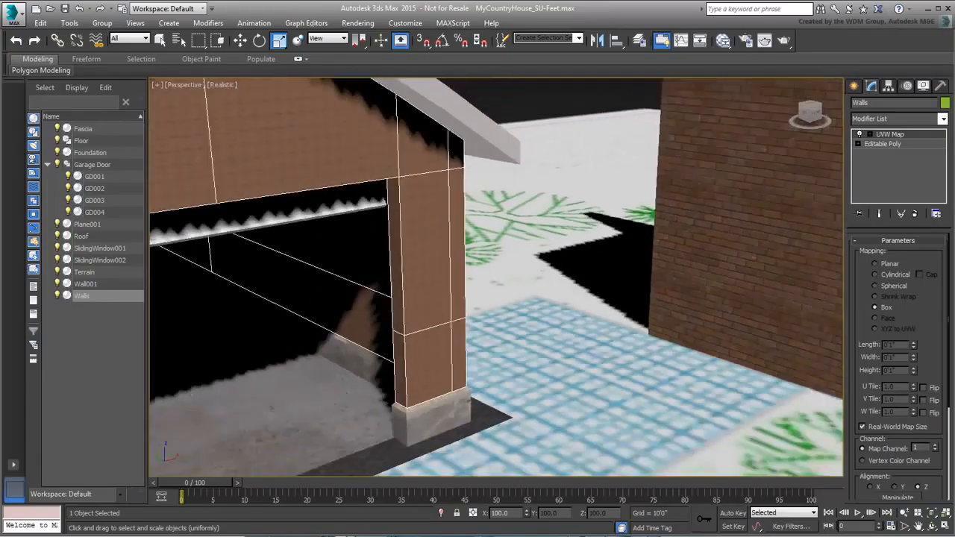
pyautogui.scroll(-1, 532, 313)
pyautogui.keyDown('alt'); pyautogui.moveTo(448, 317); pyautogui.dragTo(563, 309, button='middle'); pyautogui.keyUp('alt')
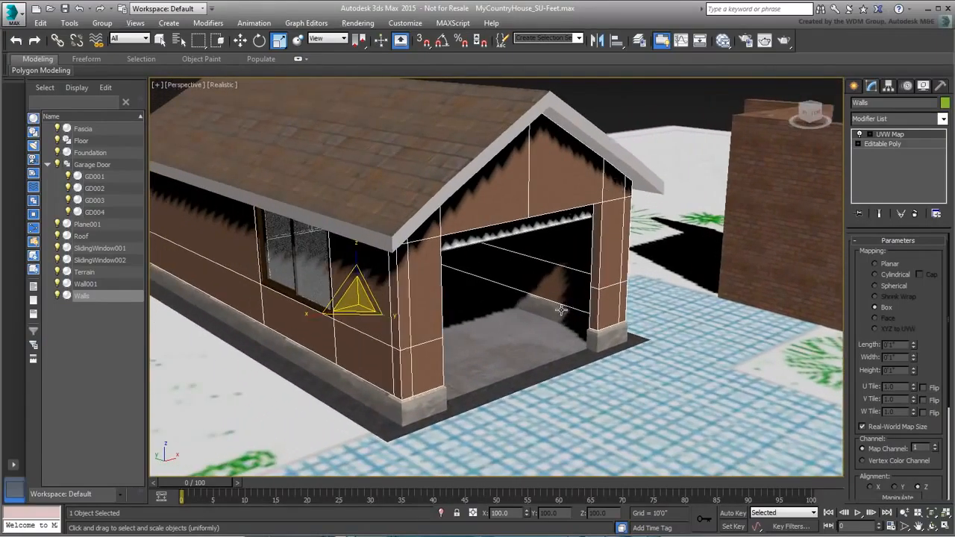
pyautogui.scroll(2, 563, 309)
pyautogui.scroll(2, 559, 300)
pyautogui.moveTo(605, 339); pyautogui.dragTo(582, 348, button='middle')
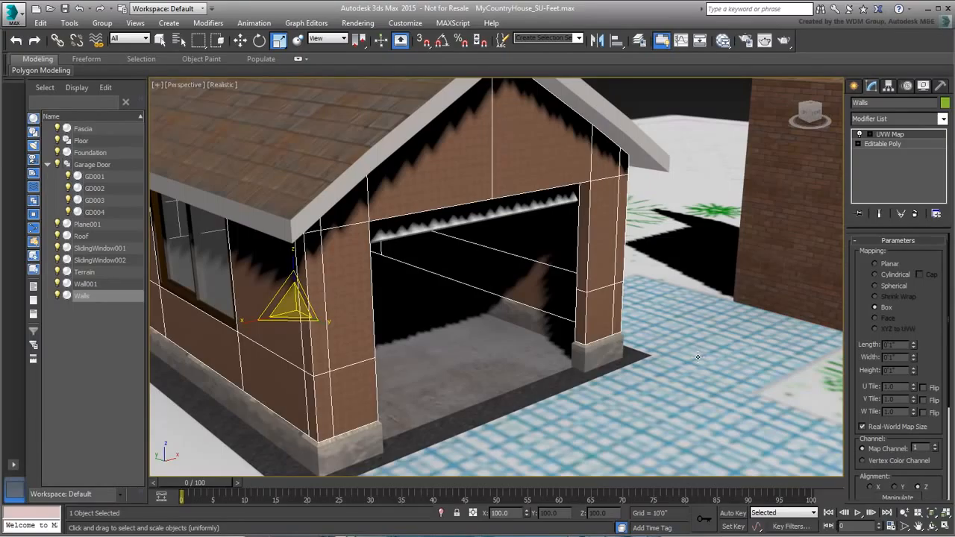
# Reset the garage walls' UVW mapping by turning Real-World Map Size off and back on, and deselect the walls
pyautogui.click(861, 427)
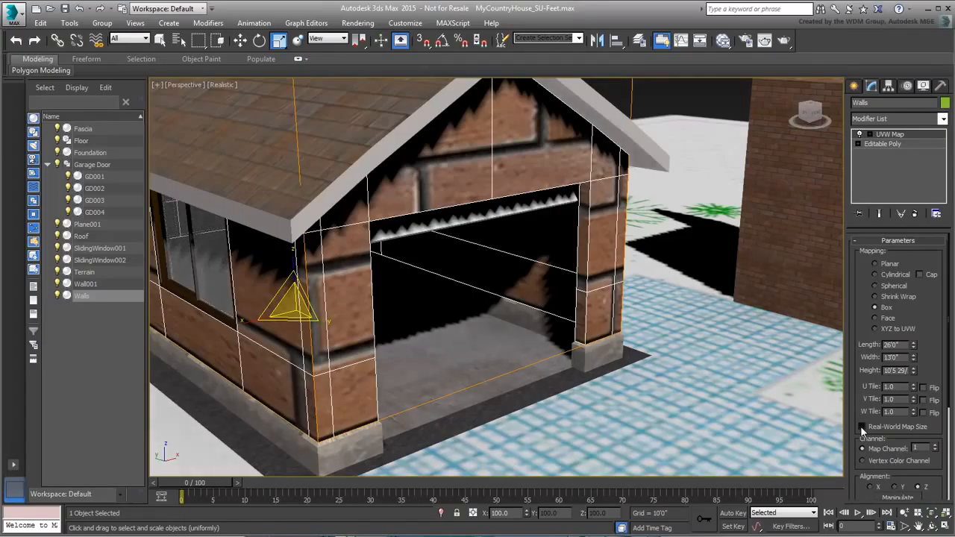
pyautogui.click(862, 426)
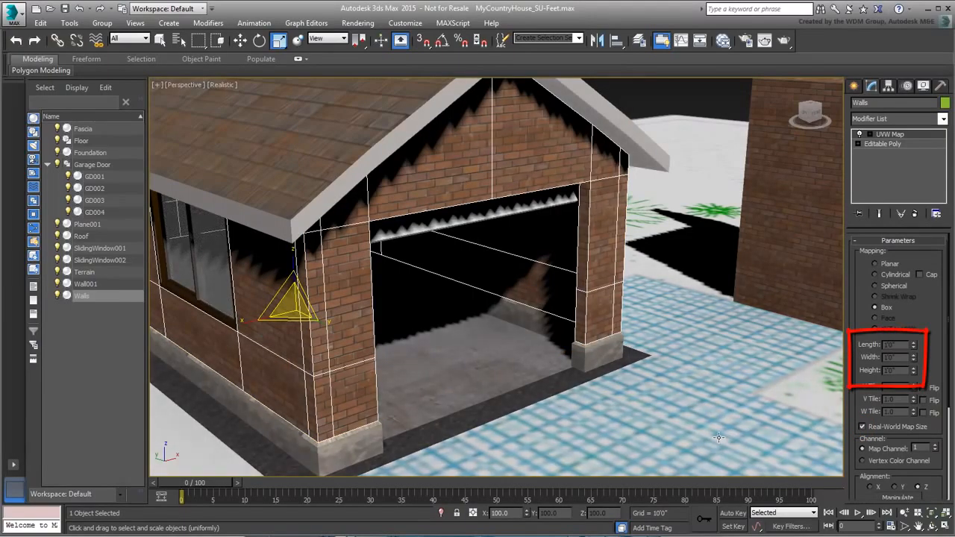
pyautogui.moveTo(582, 303)
pyautogui.keyDown('alt'); pyautogui.mouseDown(button='middle')
pyautogui.moveTo(635, 330)
pyautogui.moveTo(495, 362)
pyautogui.moveTo(477, 356)
pyautogui.moveTo(537, 347)
pyautogui.moveTo(510, 355)
pyautogui.moveTo(511, 378)
pyautogui.mouseUp(button='middle'); pyautogui.keyUp('alt')
pyautogui.scroll(-3, 525, 327)
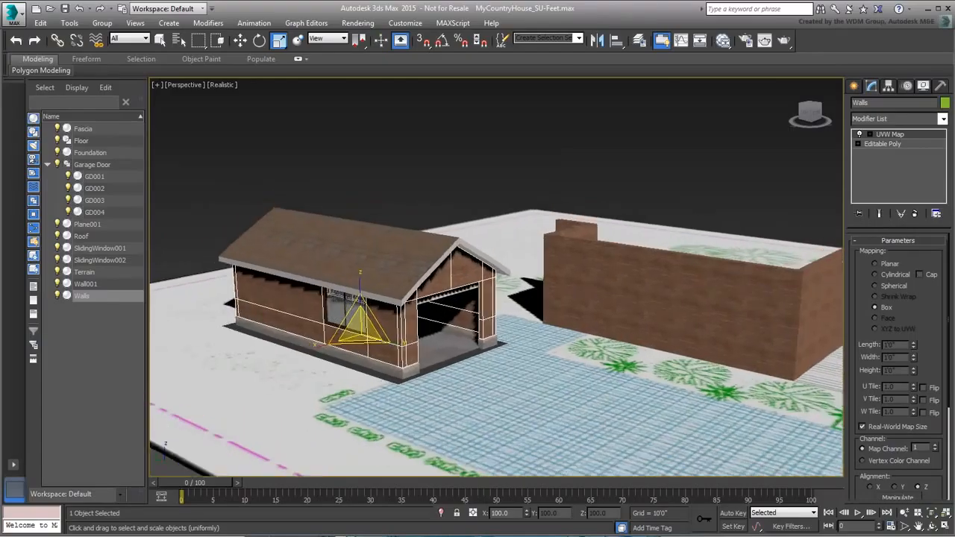
pyautogui.scroll(2, 553, 127)
pyautogui.click(554, 128)
pyautogui.moveTo(543, 356); pyautogui.dragTo(507, 351, button='middle')
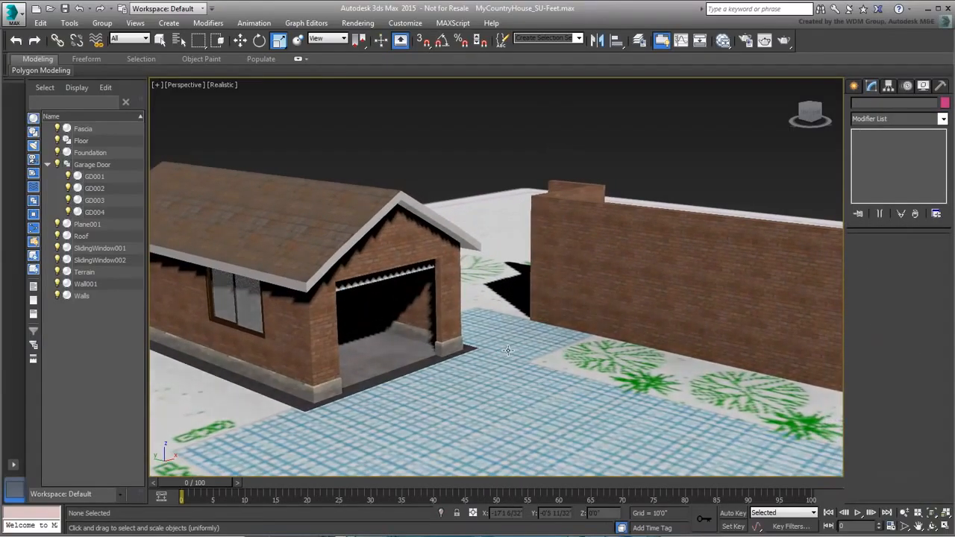